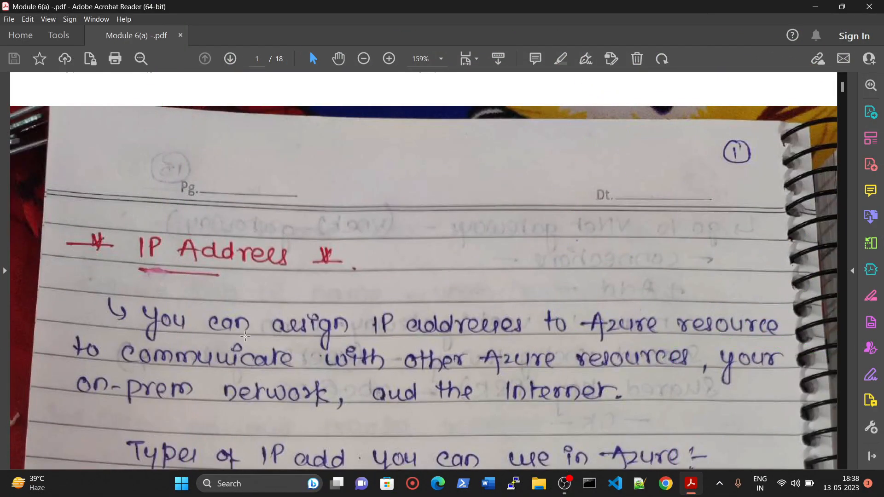
Activate the highlighter for marking up the IP Address notes on page 1.
{"action": "scroll", "coordinate": [362, 321], "scroll_direction": "down", "scroll_amount": 2}
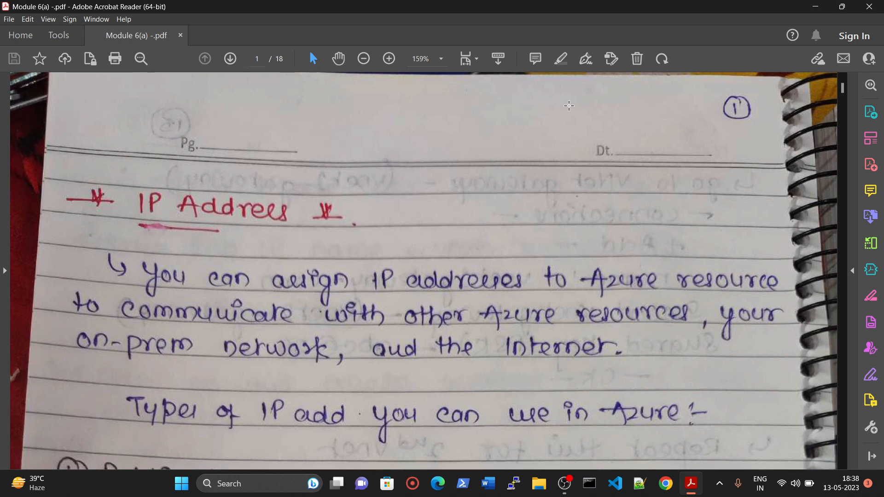
{"action": "left_click", "coordinate": [560, 59]}
{"action": "left_click_drag", "start_coordinate": [578, 280], "coordinate": [778, 283]}
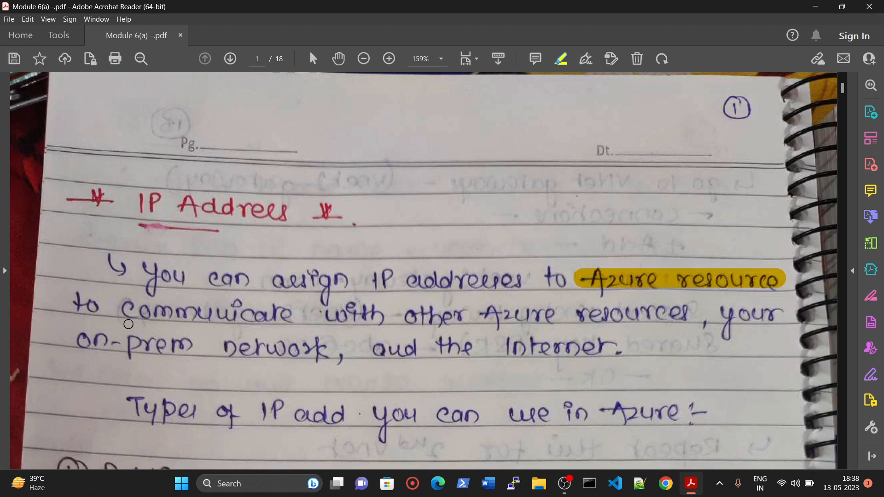
{"action": "left_click_drag", "start_coordinate": [481, 317], "coordinate": [676, 316]}
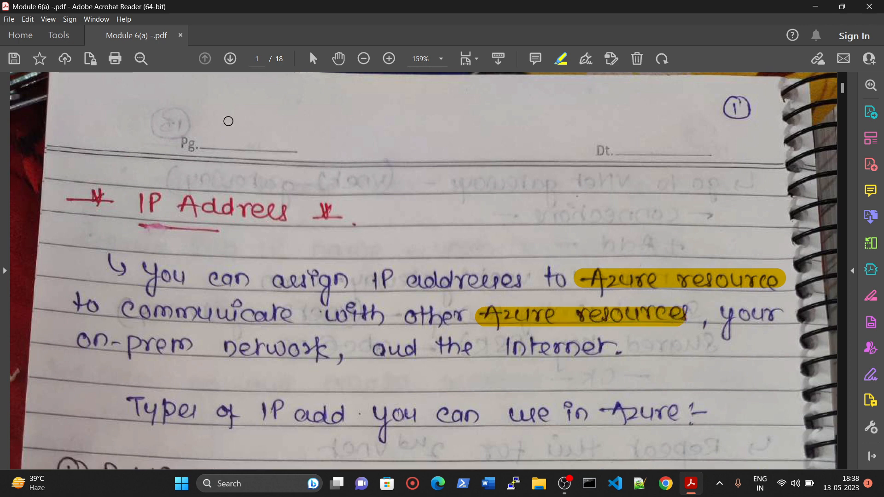
{"action": "mouse_move", "coordinate": [228, 114]}
{"action": "left_mouse_down"}
{"action": "mouse_move", "coordinate": [257, 104]}
{"action": "mouse_move", "coordinate": [313, 150]}
{"action": "mouse_move", "coordinate": [702, 107]}
{"action": "left_mouse_up"}
{"action": "mouse_move", "coordinate": [656, 138]}
{"action": "left_mouse_down"}
{"action": "mouse_move", "coordinate": [746, 111]}
{"action": "mouse_move", "coordinate": [785, 147]}
{"action": "left_mouse_up"}
{"action": "key", "text": "ctrl+z"}
{"action": "key", "text": "ctrl+z"}
{"action": "key", "text": "ctrl+z"}
{"action": "key", "text": "ctrl+z"}
{"action": "key", "text": "ctrl+z"}
{"action": "key", "text": "ctrl+z"}
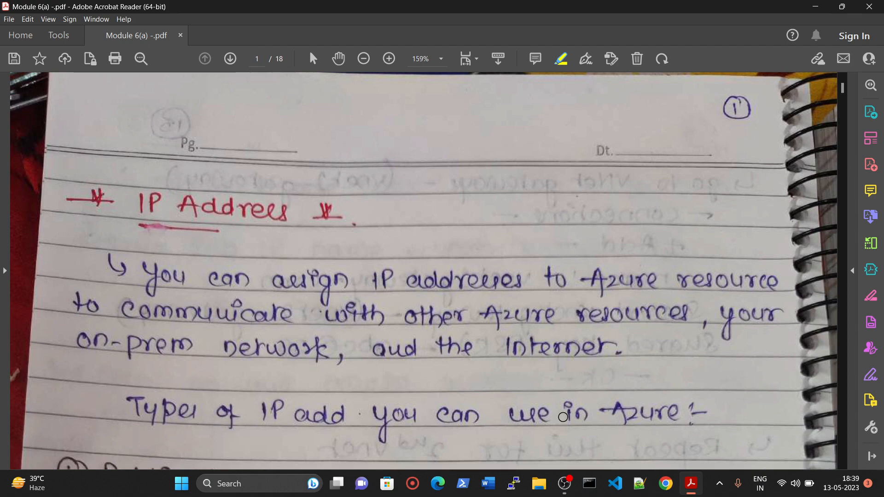
Highlight "in Azure" and the "Public IP add" and "Private IP address" headings in the handwritten notes on page 1.
{"action": "left_click_drag", "start_coordinate": [558, 417], "coordinate": [673, 422]}
{"action": "scroll", "coordinate": [446, 328], "scroll_direction": "down", "scroll_amount": 10}
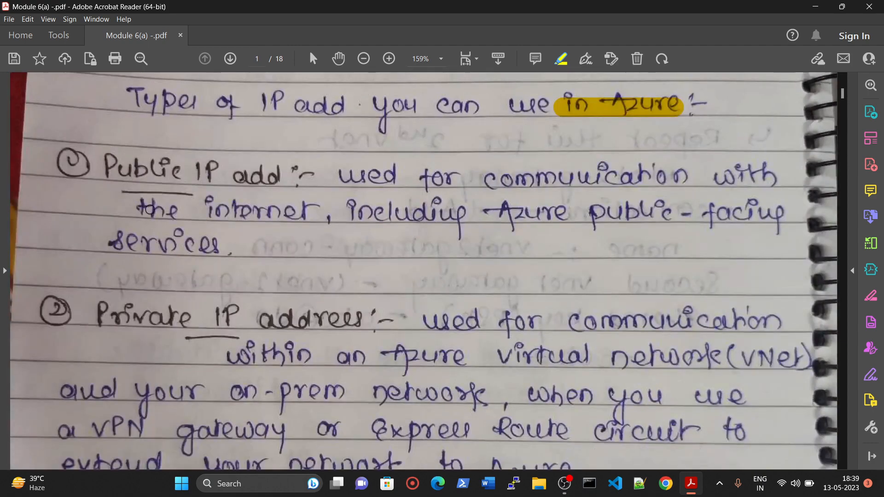
{"action": "left_click_drag", "start_coordinate": [95, 173], "coordinate": [286, 179]}
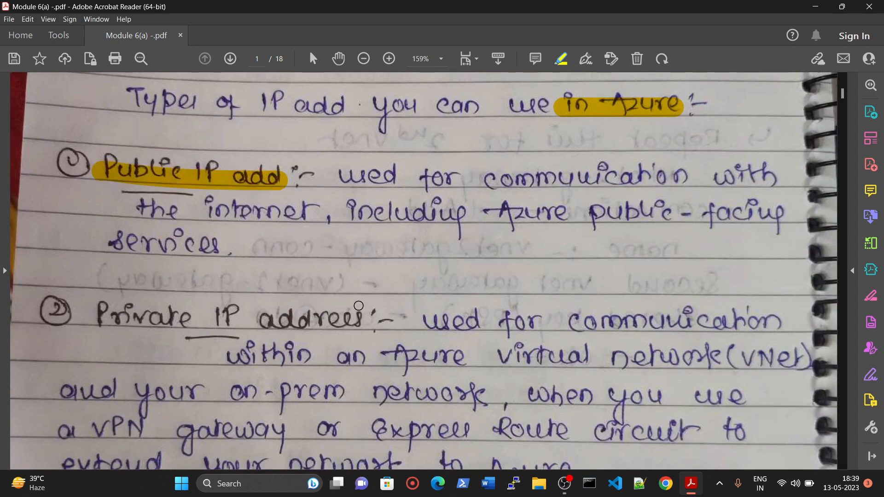
{"action": "left_click_drag", "start_coordinate": [80, 325], "coordinate": [389, 322]}
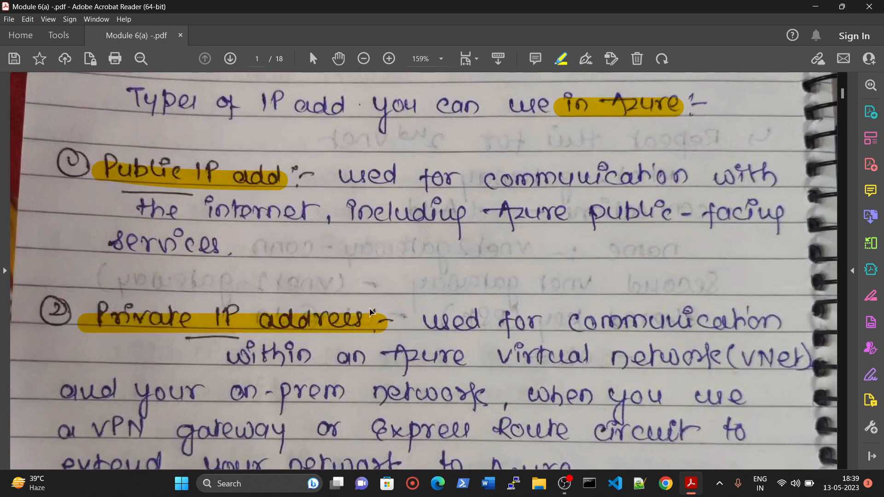
Highlight "including Azure public-facing services" in the public IP definition.
{"action": "left_click", "coordinate": [316, 261]}
{"action": "left_click_drag", "start_coordinate": [353, 213], "coordinate": [780, 208]}
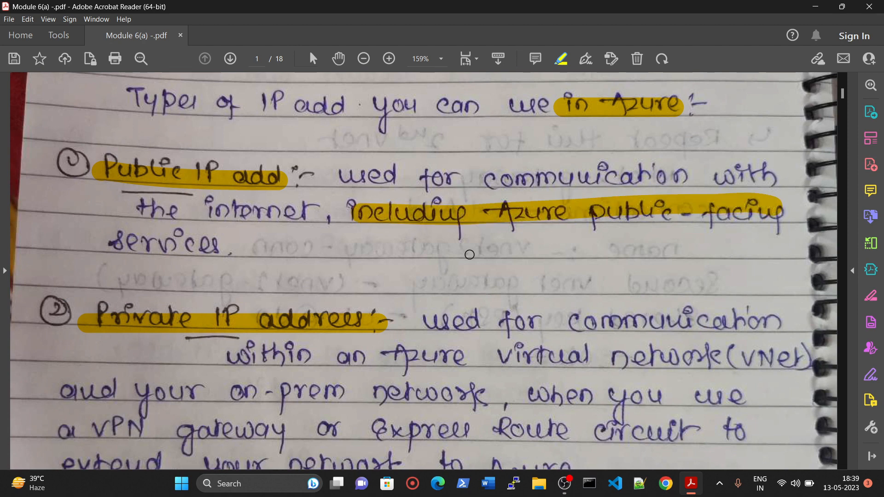
{"action": "left_click_drag", "start_coordinate": [106, 242], "coordinate": [246, 253]}
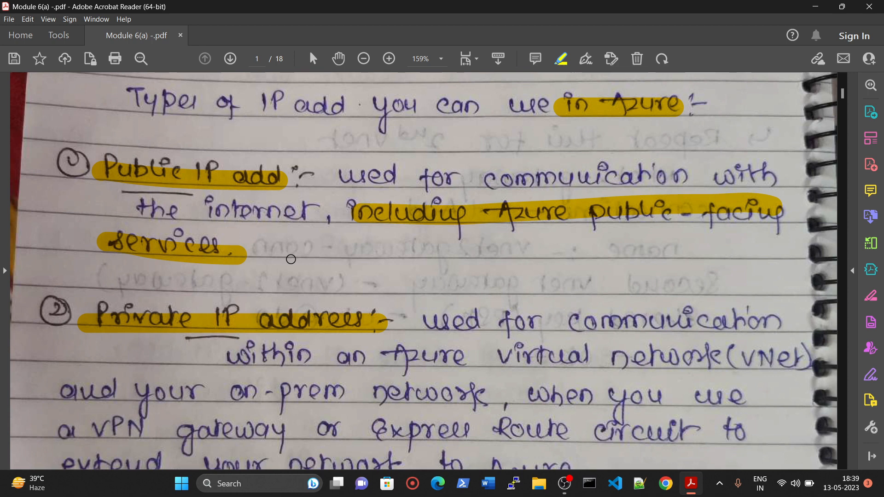
In the private IP definition, highlight the Azure virtual network, on-prem network, VPN gateway, and Express Route circuit phrases through "extend your network to Azure".
{"action": "scroll", "coordinate": [386, 237], "scroll_direction": "down", "scroll_amount": 3}
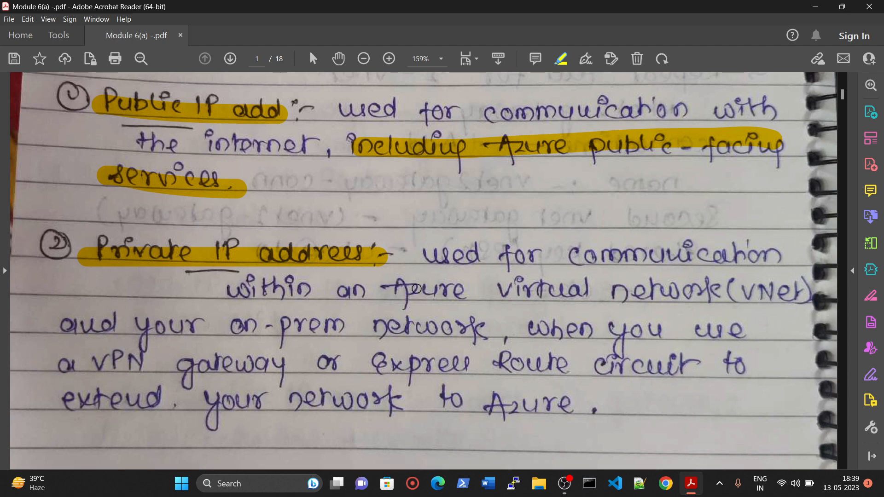
{"action": "left_click_drag", "start_coordinate": [229, 289], "coordinate": [732, 289]}
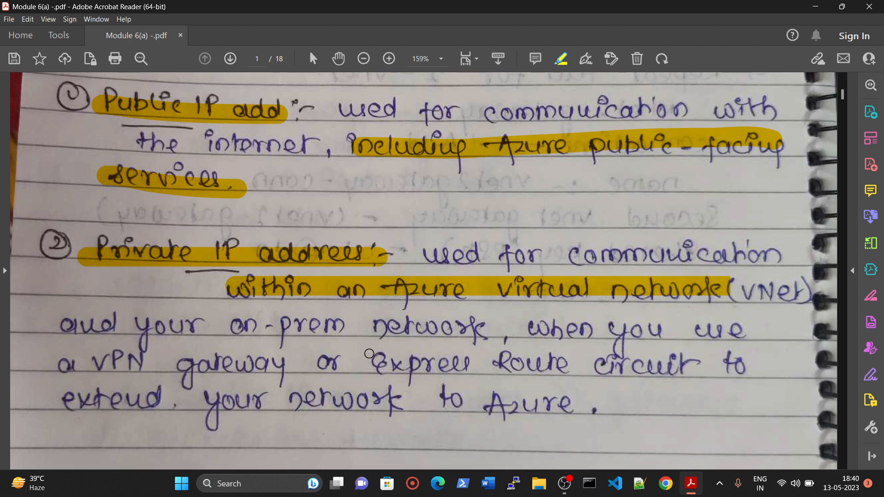
{"action": "left_click_drag", "start_coordinate": [122, 333], "coordinate": [472, 338]}
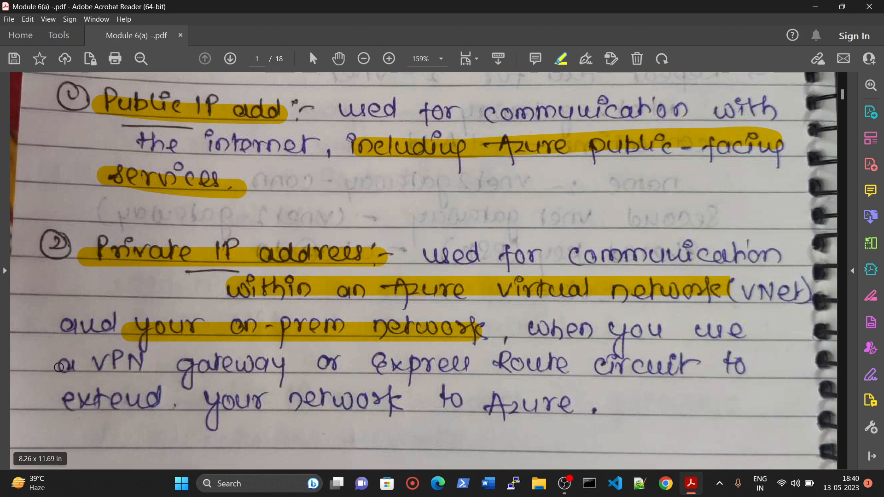
{"action": "left_click_drag", "start_coordinate": [54, 366], "coordinate": [305, 370]}
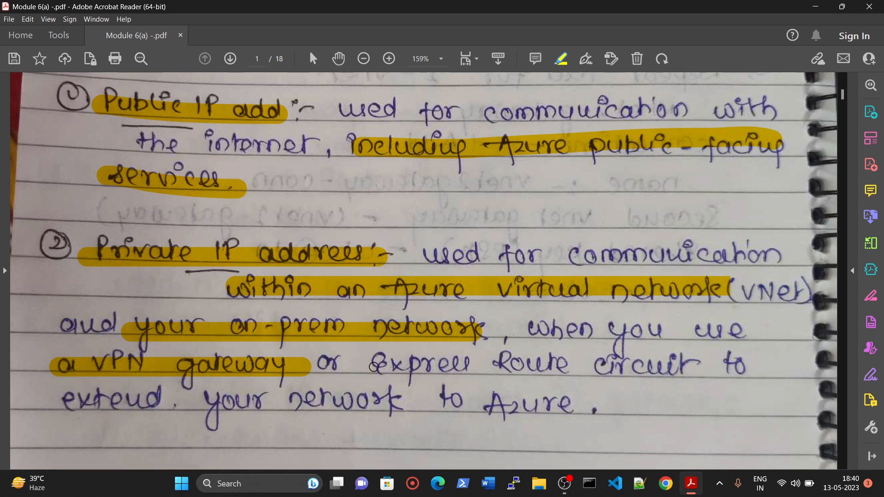
{"action": "left_click_drag", "start_coordinate": [367, 367], "coordinate": [741, 369]}
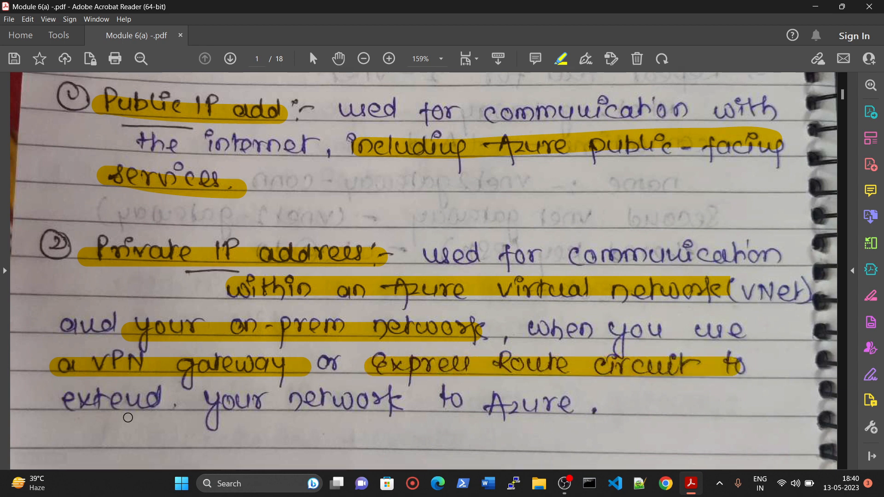
{"action": "left_click_drag", "start_coordinate": [58, 398], "coordinate": [551, 395]}
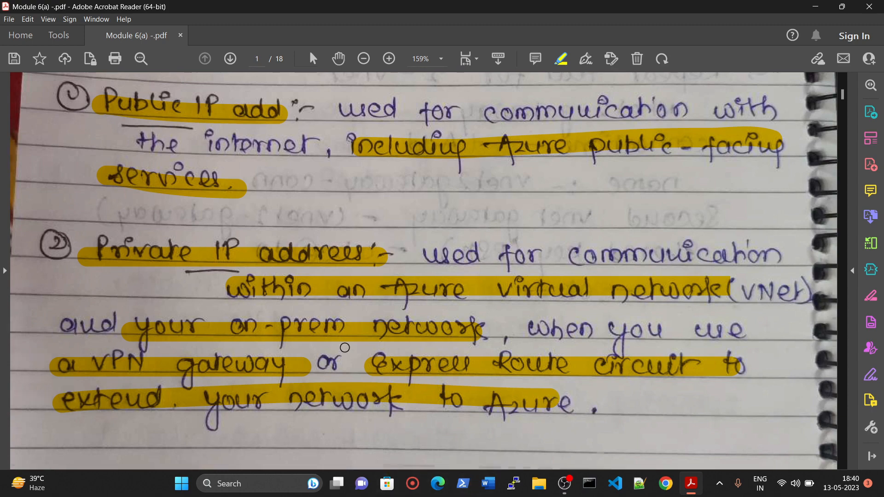
Highlight the lab title "Assign Static IP Address" on page 2 of the notes.
{"action": "scroll", "coordinate": [369, 346], "scroll_direction": "down", "scroll_amount": 10}
{"action": "scroll", "coordinate": [393, 348], "scroll_direction": "down", "scroll_amount": 4}
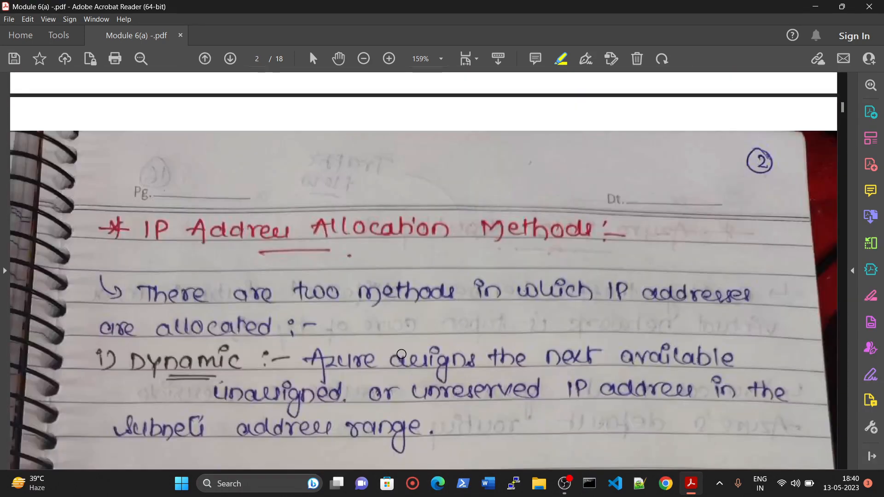
{"action": "scroll", "coordinate": [402, 353], "scroll_direction": "down", "scroll_amount": 8}
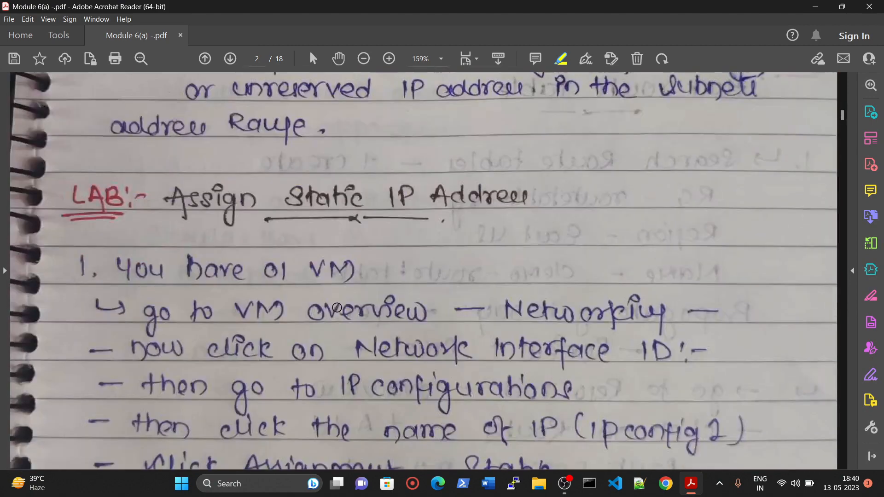
{"action": "left_click_drag", "start_coordinate": [166, 191], "coordinate": [581, 205]}
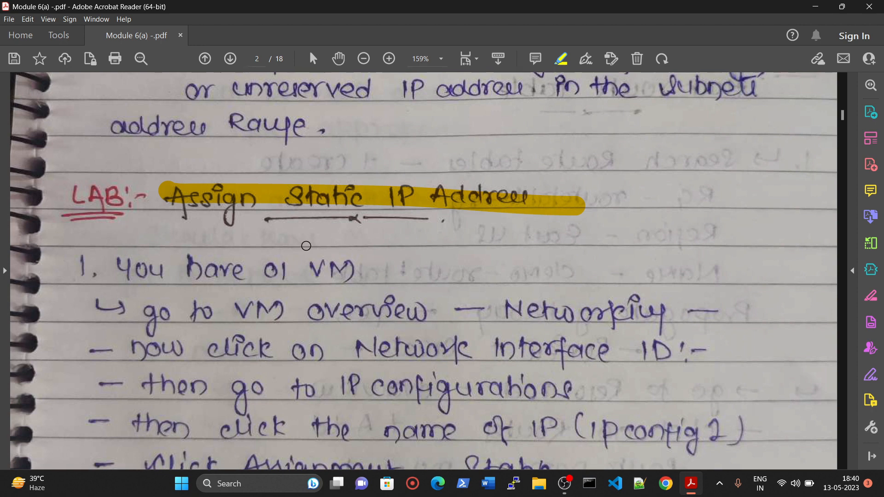
Highlight the "IP Address Allocation Methods" heading and the full definition of the Dynamic method on page 2.
{"action": "scroll", "coordinate": [420, 281], "scroll_direction": "up", "scroll_amount": 3}
{"action": "scroll", "coordinate": [420, 281], "scroll_direction": "up", "scroll_amount": 7}
{"action": "left_click_drag", "start_coordinate": [121, 170], "coordinate": [651, 167]}
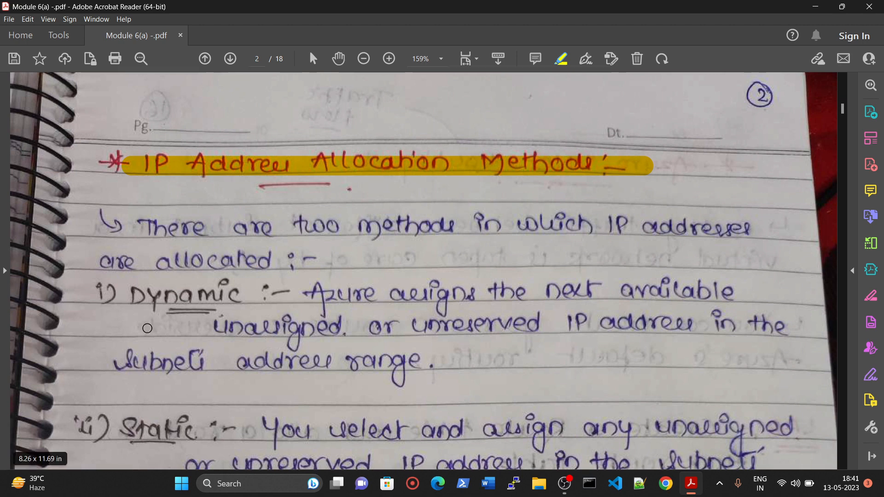
{"action": "left_click_drag", "start_coordinate": [305, 292], "coordinate": [767, 288]}
{"action": "left_click_drag", "start_coordinate": [210, 328], "coordinate": [788, 325]}
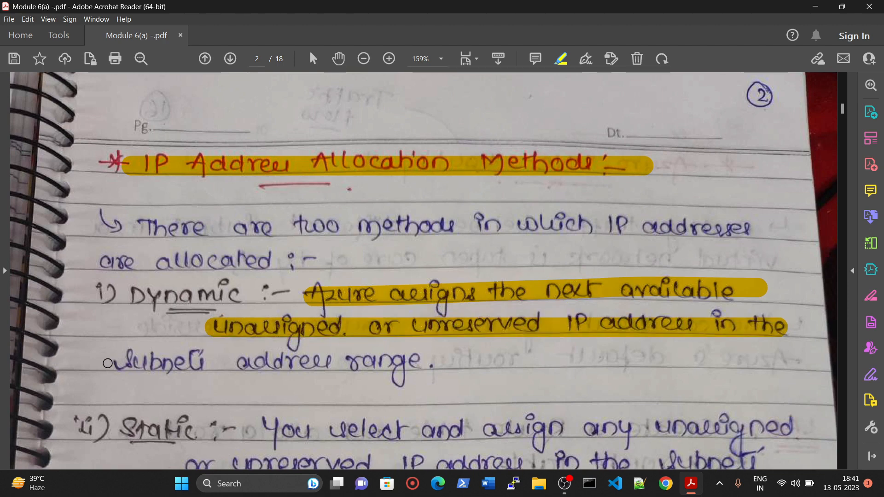
{"action": "left_click_drag", "start_coordinate": [99, 362], "coordinate": [432, 363]}
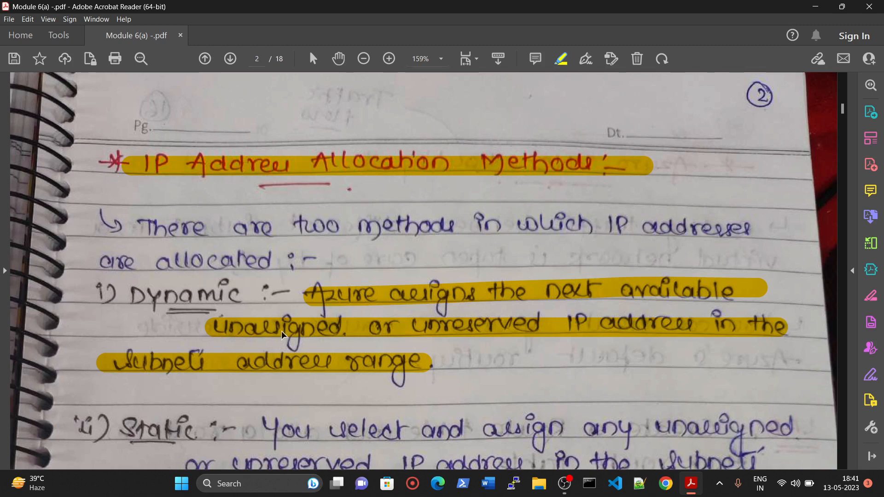
Switch to the Azure portal in Chrome, dismiss the usage notification, and open the Virtual machines service.
{"action": "scroll", "coordinate": [318, 359], "scroll_direction": "down", "scroll_amount": 4}
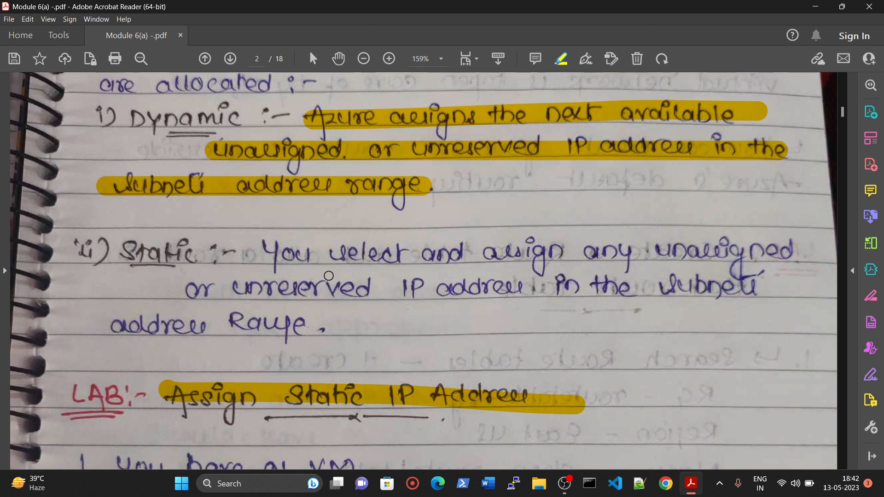
{"action": "left_click", "coordinate": [667, 487]}
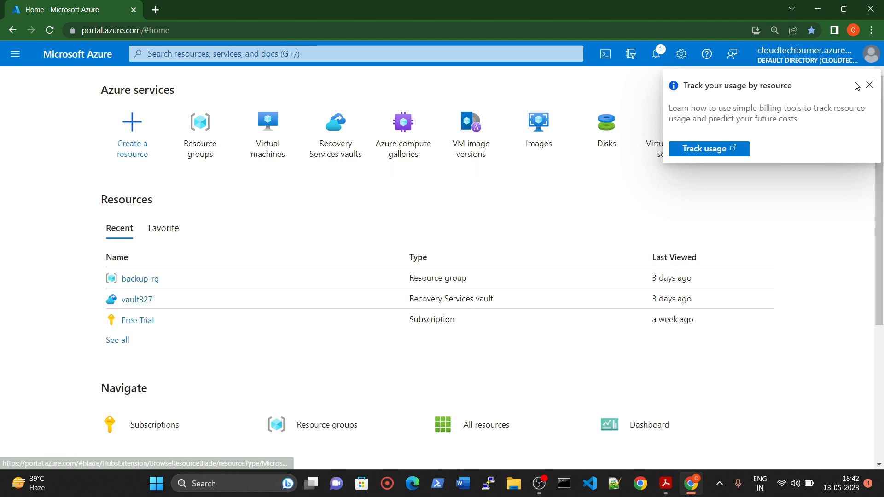
{"action": "left_click", "coordinate": [870, 85]}
{"action": "left_click", "coordinate": [268, 134]}
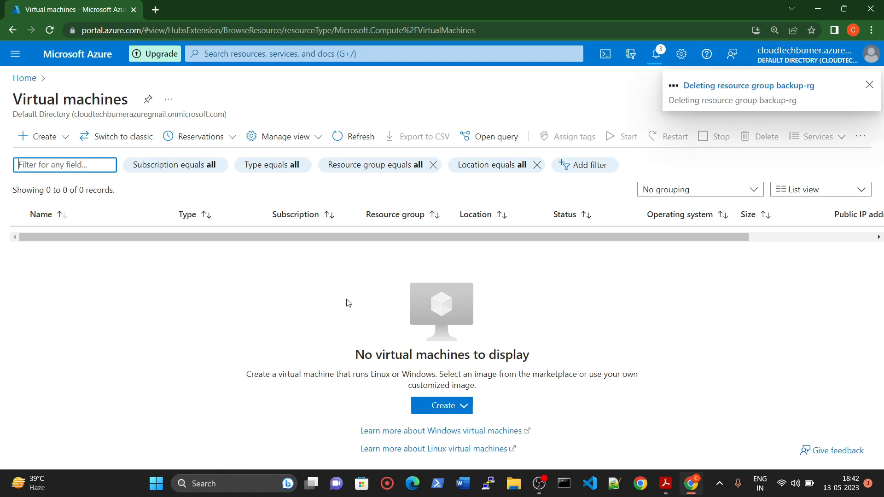
{"action": "left_click", "coordinate": [28, 144]}
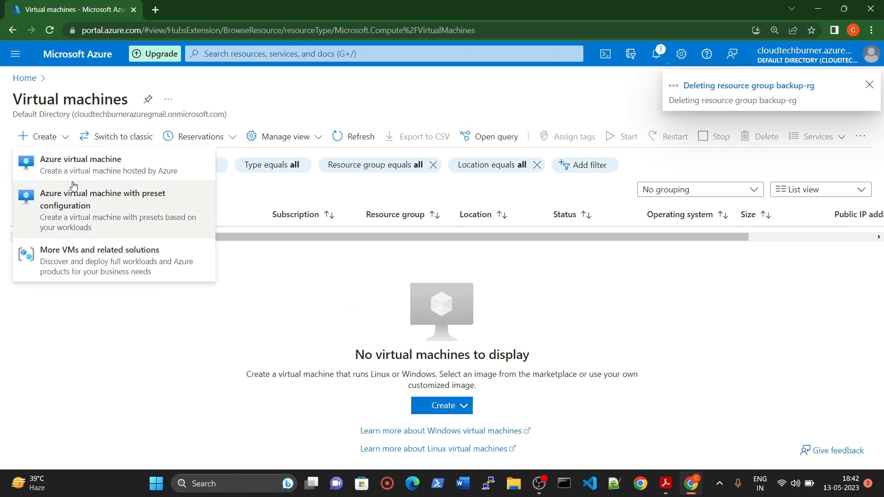
{"action": "left_click", "coordinate": [46, 200]}
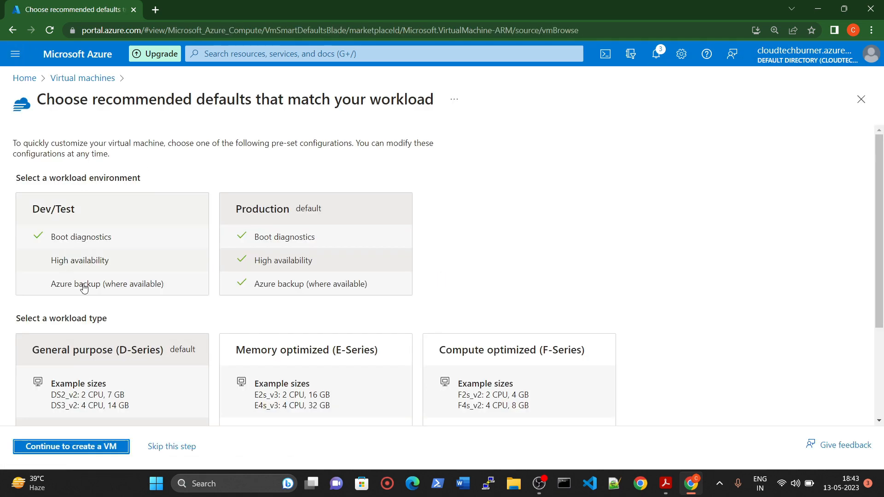
{"action": "left_click", "coordinate": [13, 30]}
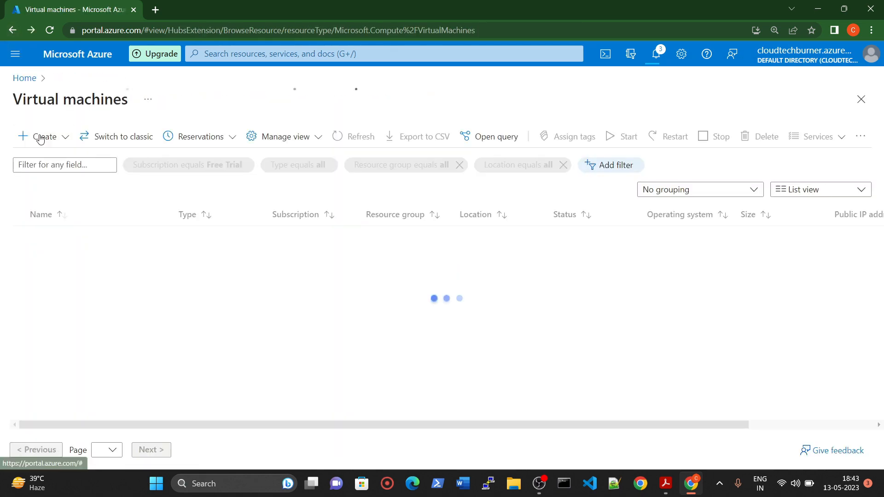
Start creating a standard Azure virtual machine with a new resource group named ip-demo-rg.
{"action": "left_click", "coordinate": [41, 137]}
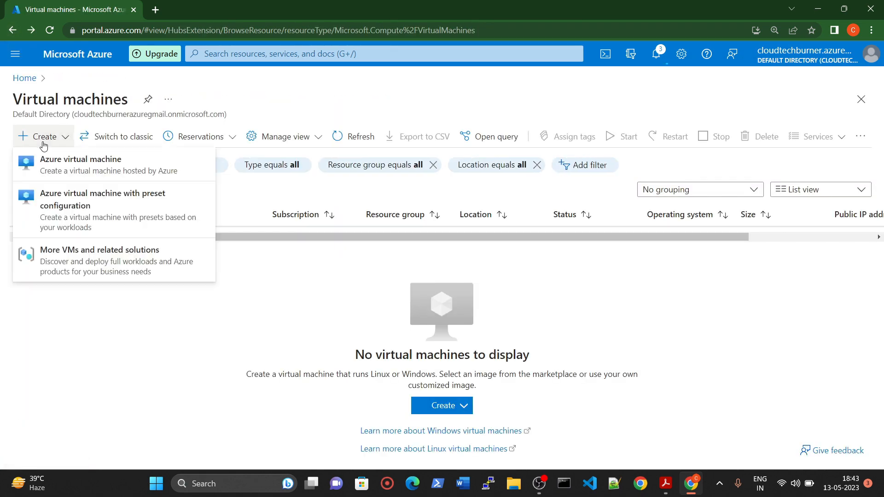
{"action": "left_click", "coordinate": [104, 166]}
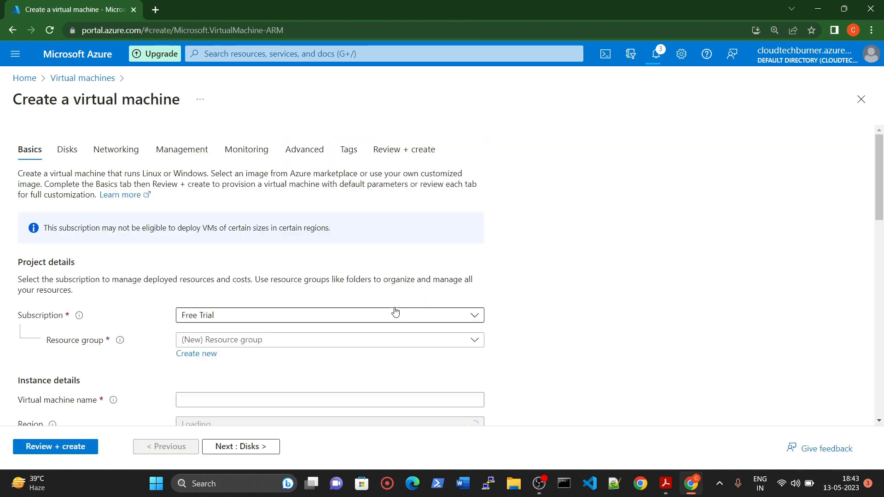
{"action": "left_click", "coordinate": [198, 339]}
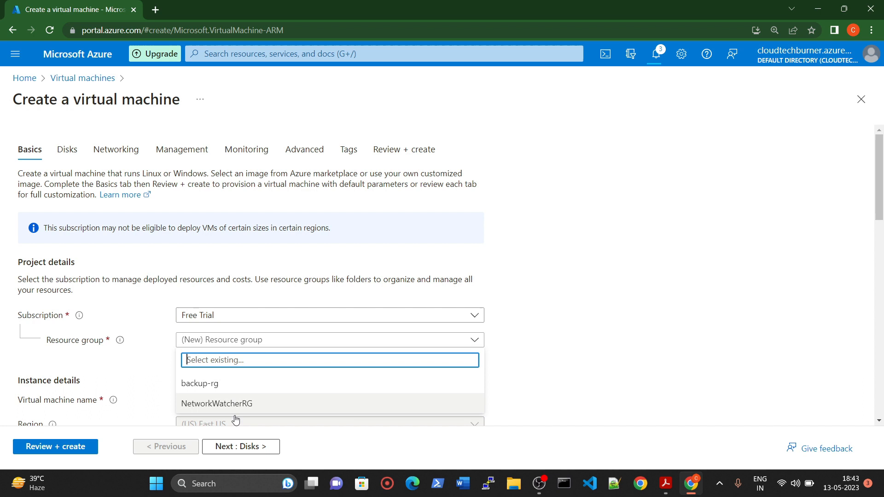
{"action": "left_click", "coordinate": [171, 391]}
{"action": "left_click", "coordinate": [197, 354]}
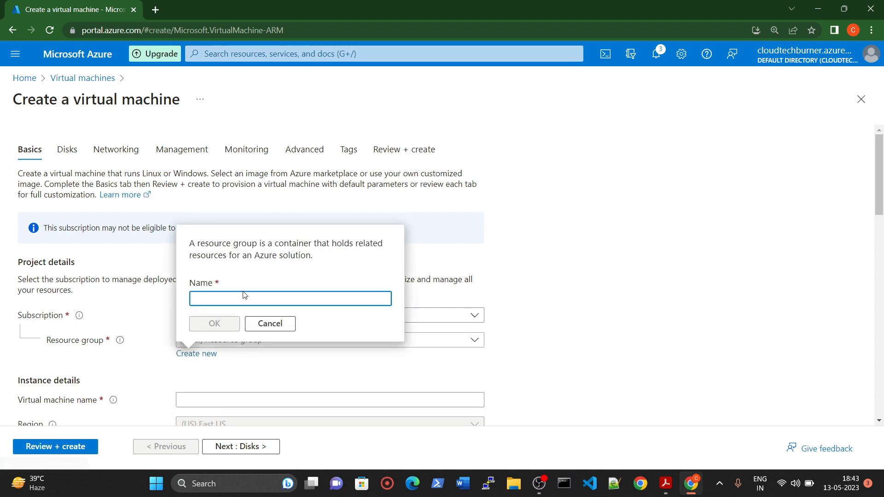
{"action": "type", "text": "i"}
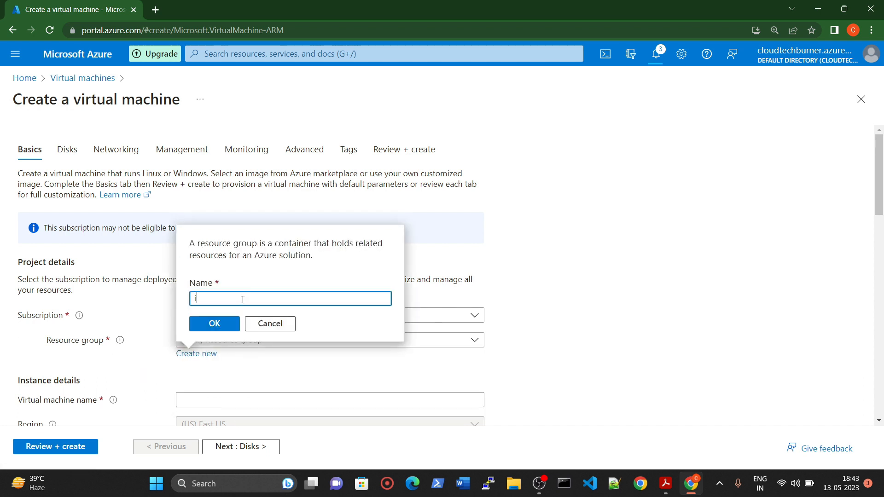
{"action": "type", "text": "p-rg"}
{"action": "key", "text": "BackSpace"}
{"action": "type", "text": "demo-rg"}
{"action": "left_click", "coordinate": [215, 328]}
Name the virtual machine ip-demo-vm in the instance details.
{"action": "scroll", "coordinate": [216, 333], "scroll_direction": "down", "scroll_amount": 3}
{"action": "left_click", "coordinate": [206, 284]}
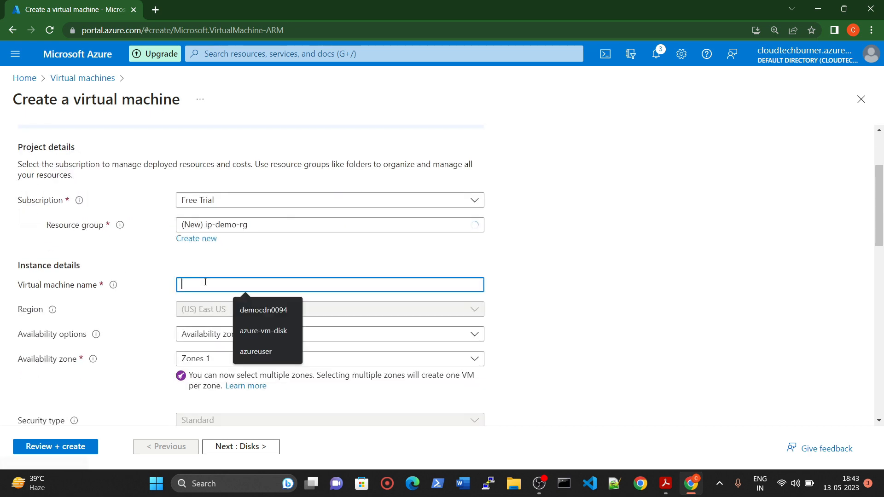
{"action": "type", "text": "ip"}
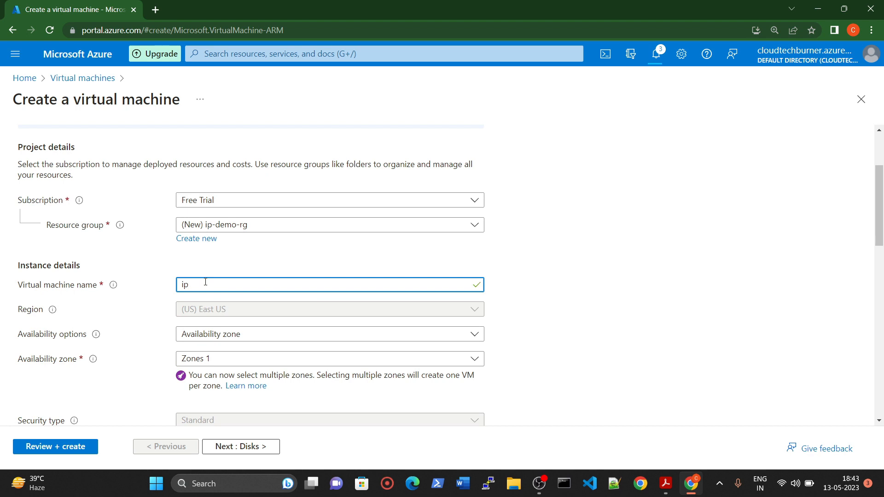
{"action": "type", "text": "-demo-vm"}
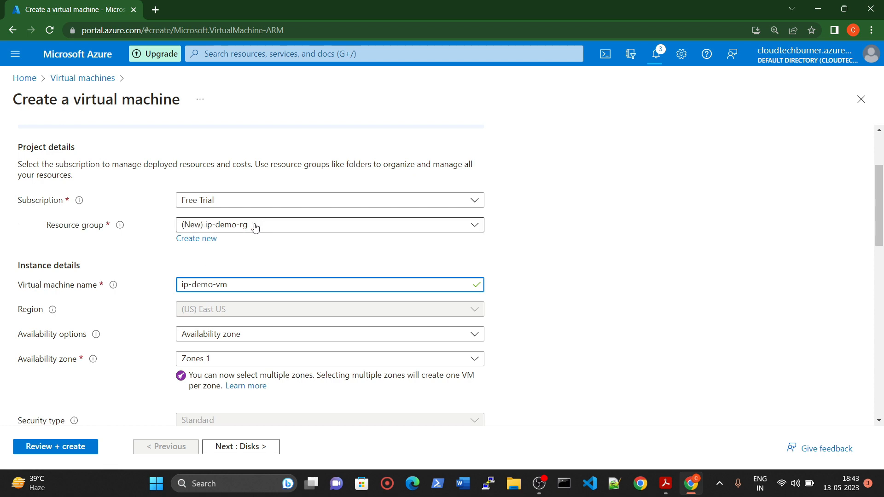
Choose the Ubuntu Server 20.04 LTS - x64 Gen2 image and keep the Standard_D2s_v3 size for the virtual machine.
{"action": "scroll", "coordinate": [221, 290], "scroll_direction": "down", "scroll_amount": 5}
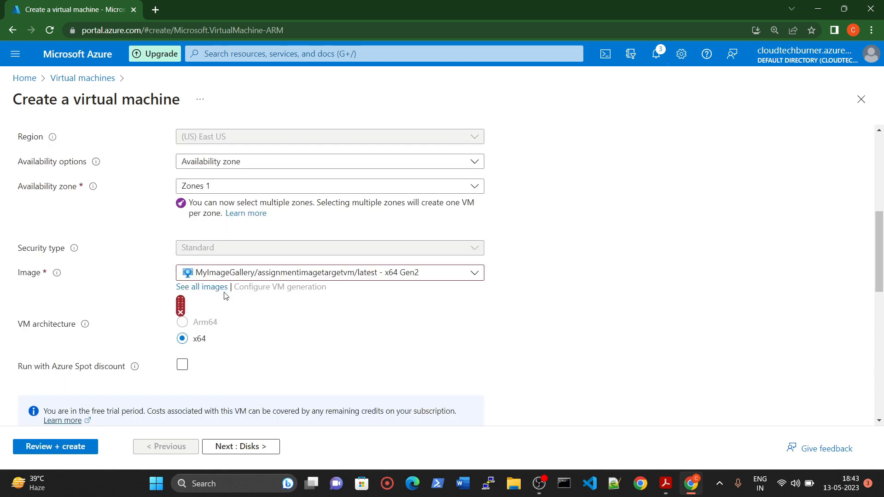
{"action": "left_click", "coordinate": [254, 219]}
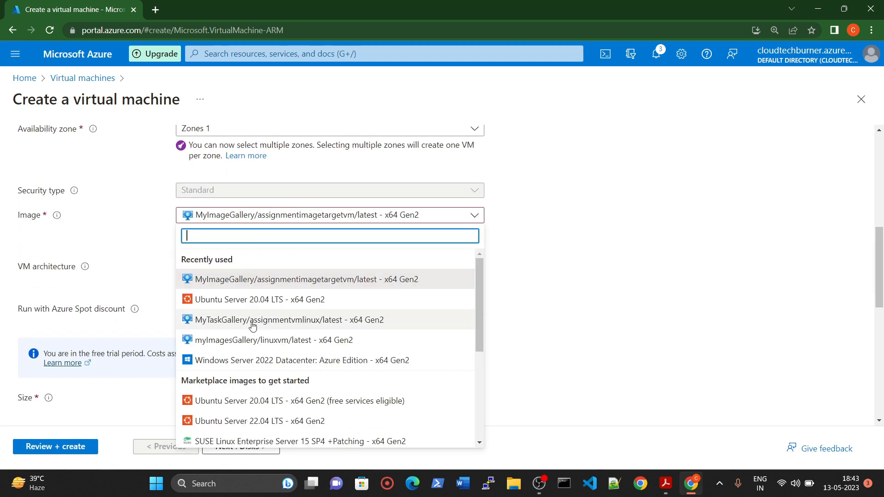
{"action": "left_click", "coordinate": [276, 299]}
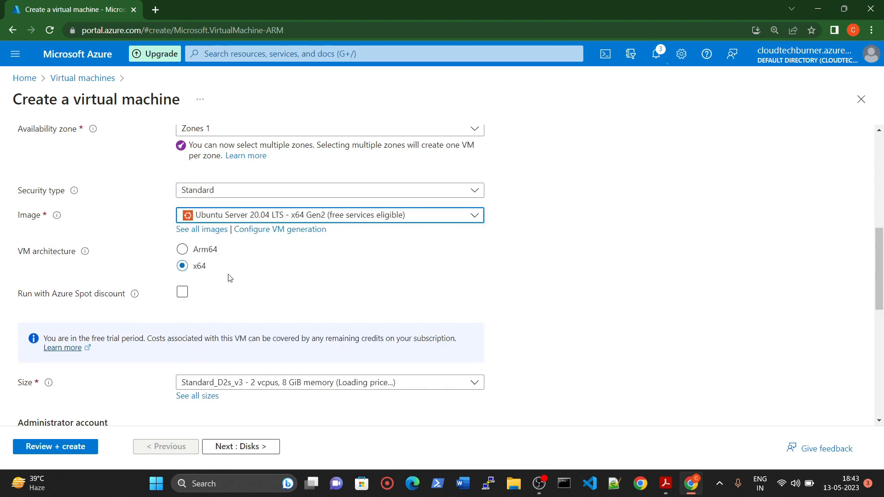
{"action": "scroll", "coordinate": [229, 276], "scroll_direction": "down", "scroll_amount": 4}
{"action": "left_click", "coordinate": [309, 218]}
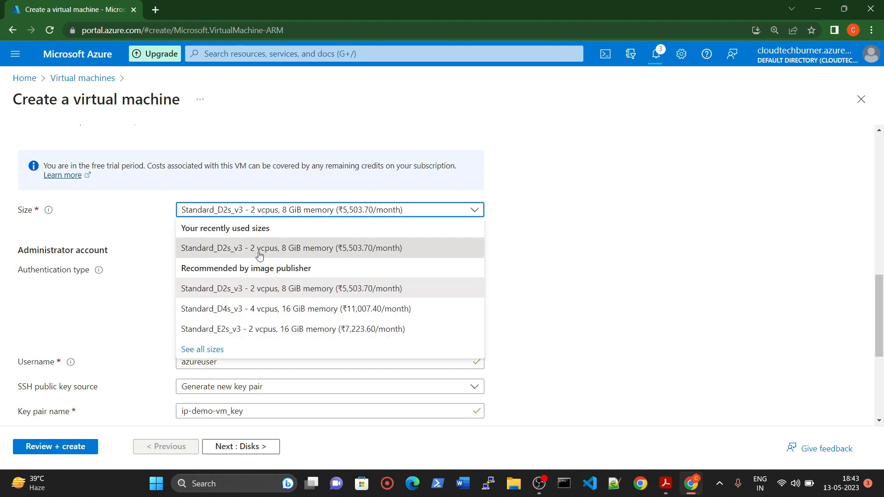
{"action": "left_click", "coordinate": [551, 263]}
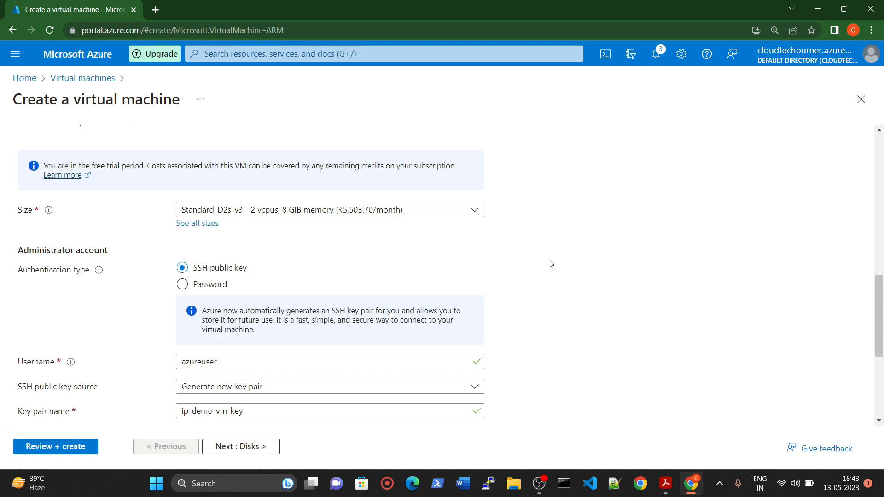
Set the administrator account's authentication type to Password and enter azureuser as the username.
{"action": "scroll", "coordinate": [199, 250], "scroll_direction": "down", "scroll_amount": 1}
{"action": "left_click", "coordinate": [197, 227]}
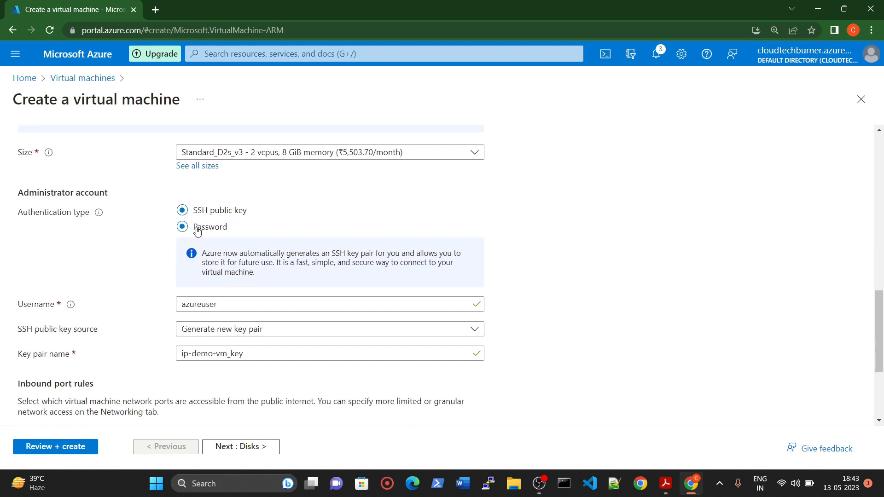
{"action": "left_click", "coordinate": [203, 254]}
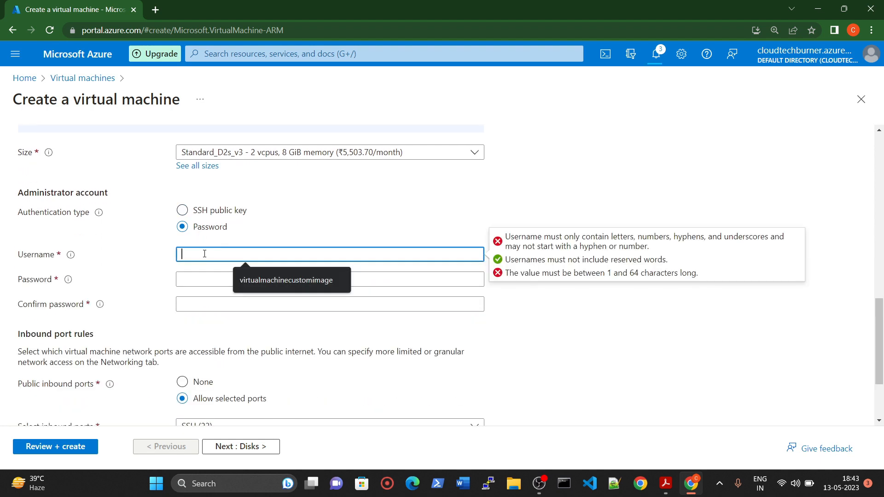
{"action": "type", "text": "a"}
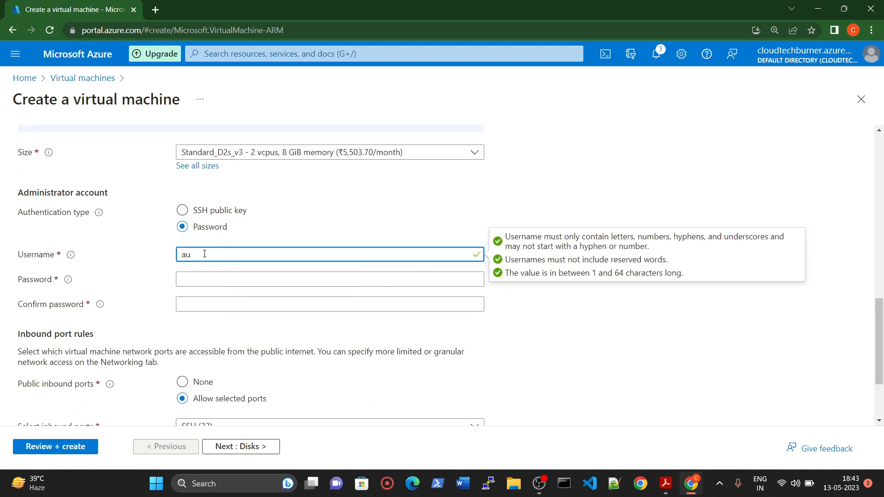
{"action": "type", "text": "zureuser"}
{"action": "key", "text": "Tab"}
Enter the administrator account password and its confirmation.
{"action": "type", "text": "••"}
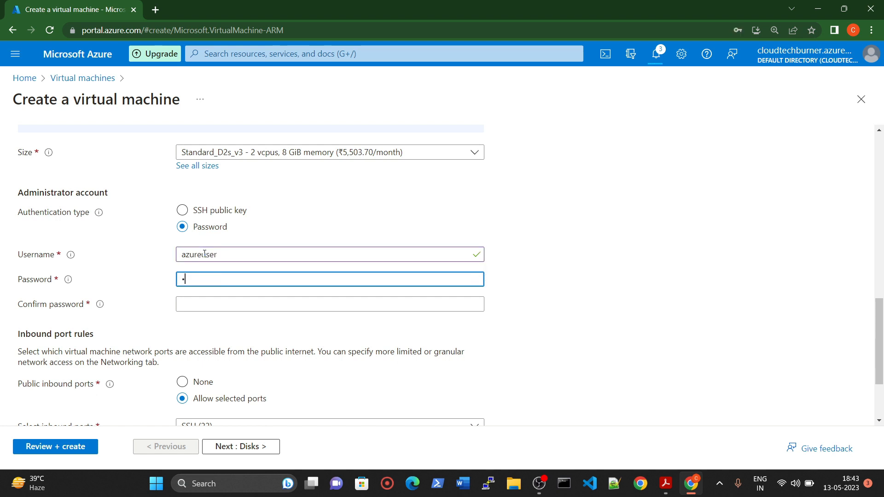
{"action": "type", "text": "•••••••"}
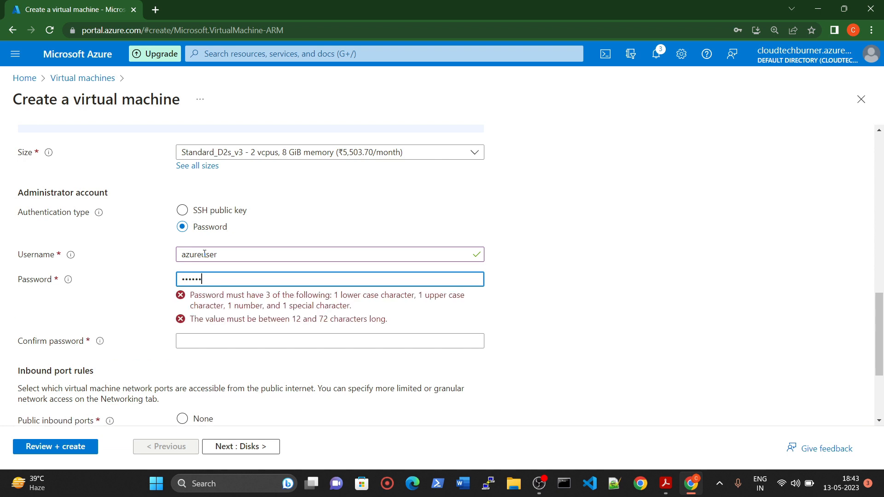
{"action": "type", "text": "••"}
{"action": "key", "text": "Tab"}
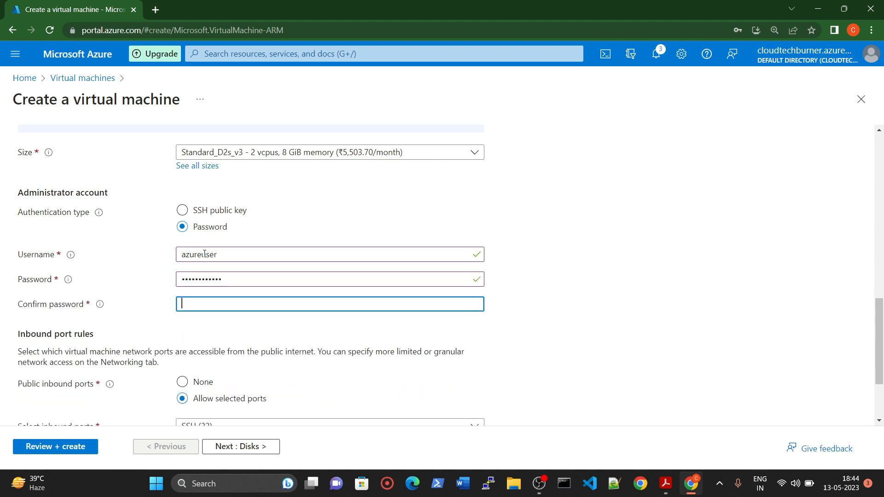
{"action": "type", "text": "•••••••"}
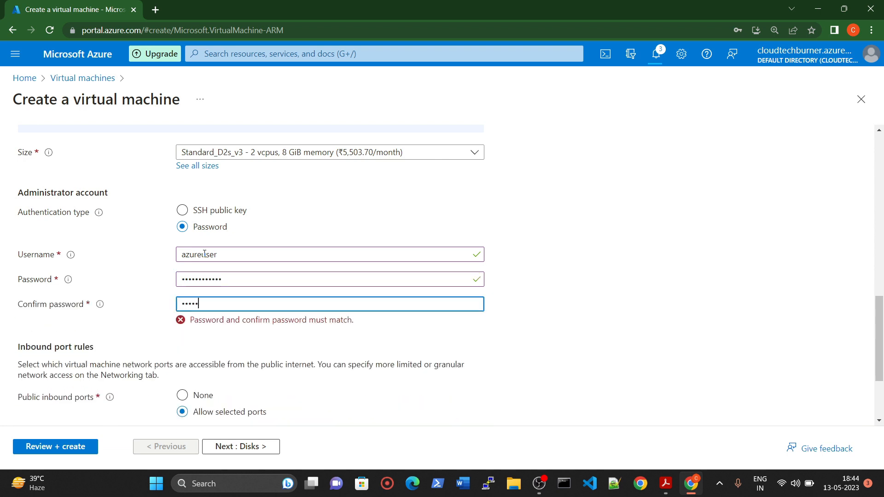
{"action": "type", "text": "•••"}
{"action": "key", "text": "Tab"}
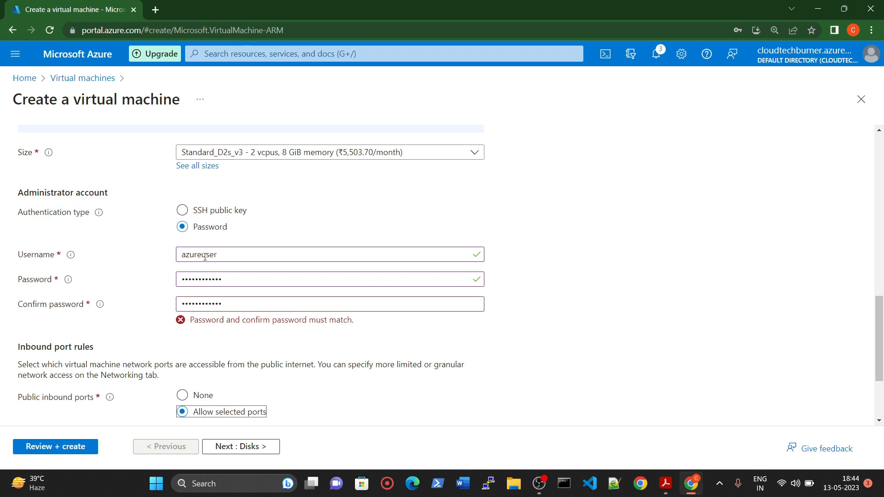
Clear the confirmation password and enter it again to match the administrator password.
{"action": "double_click", "coordinate": [233, 306]}
{"action": "key", "text": "BackSpace"}
{"action": "type", "text": "•••••"}
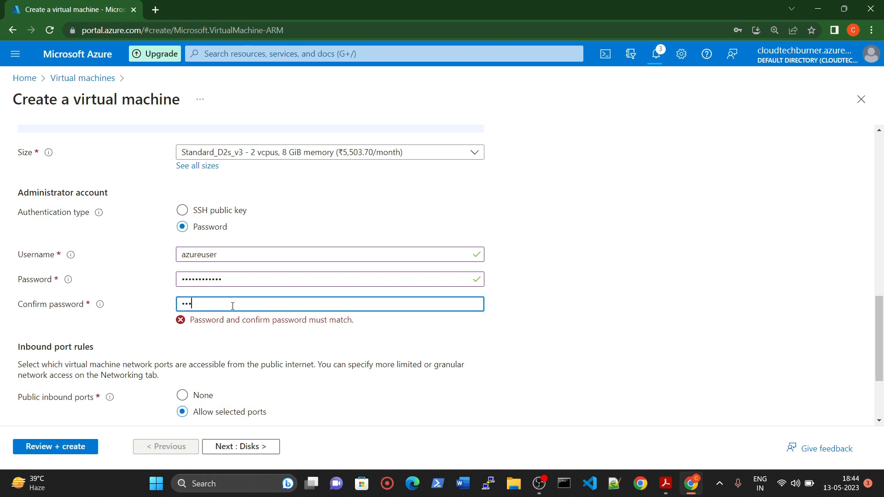
{"action": "type", "text": "•••••••"}
{"action": "key", "text": "Tab"}
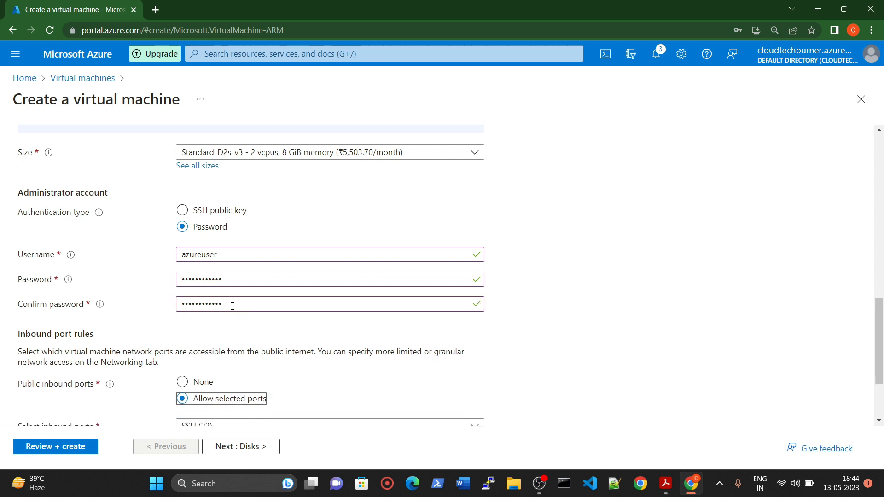
Allow HTTP (80) and HTTPS (443) as public inbound ports in addition to SSH (22).
{"action": "scroll", "coordinate": [232, 306], "scroll_direction": "down", "scroll_amount": 3}
{"action": "left_click", "coordinate": [195, 316]}
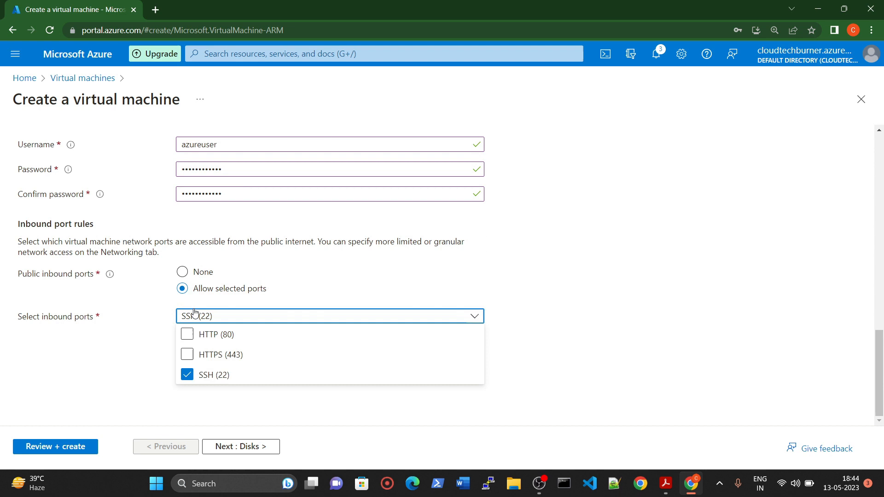
{"action": "left_click", "coordinate": [196, 335]}
{"action": "left_click", "coordinate": [189, 355]}
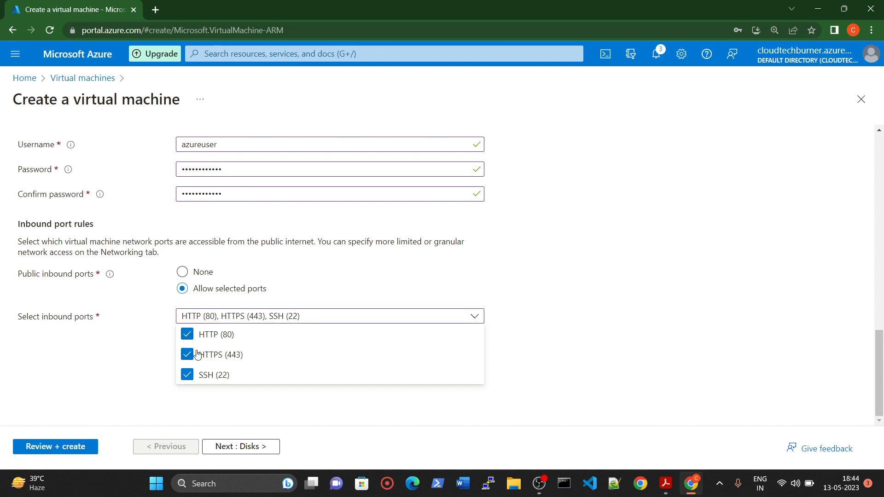
{"action": "left_click", "coordinate": [154, 318]}
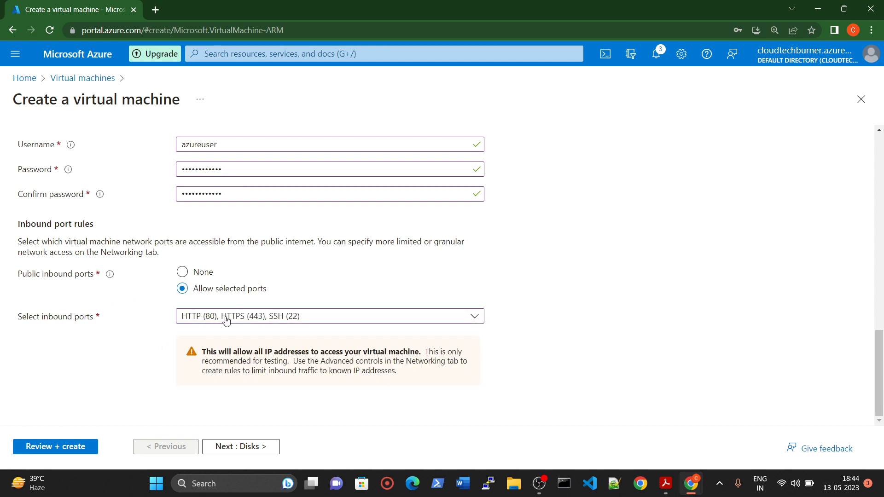
Validate the virtual machine configuration, create the machine, and check the deployment status.
{"action": "left_click", "coordinate": [64, 448]}
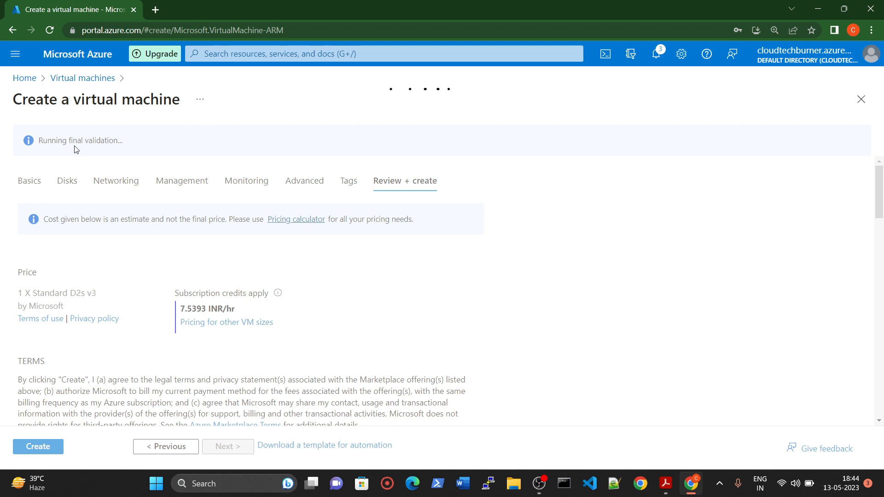
{"action": "double_click", "coordinate": [67, 147]}
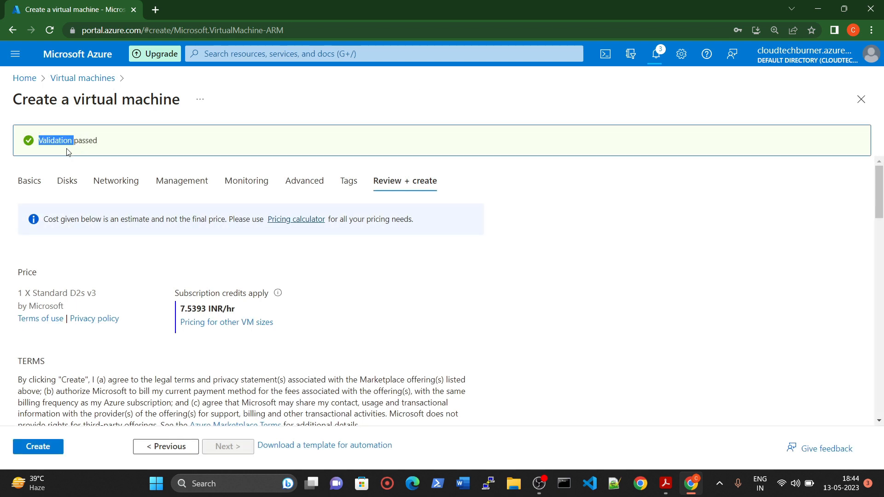
{"action": "left_click", "coordinate": [40, 448]}
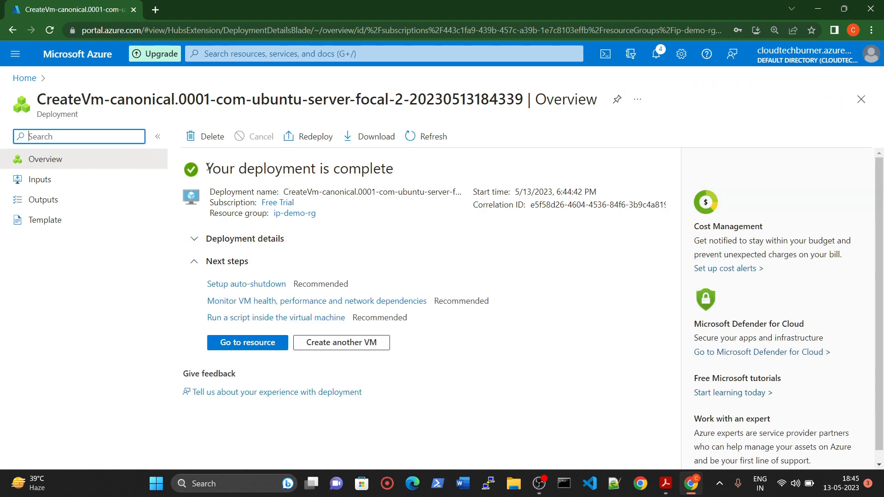
{"action": "left_click_drag", "start_coordinate": [206, 169], "coordinate": [398, 168]}
{"action": "left_click", "coordinate": [399, 168]}
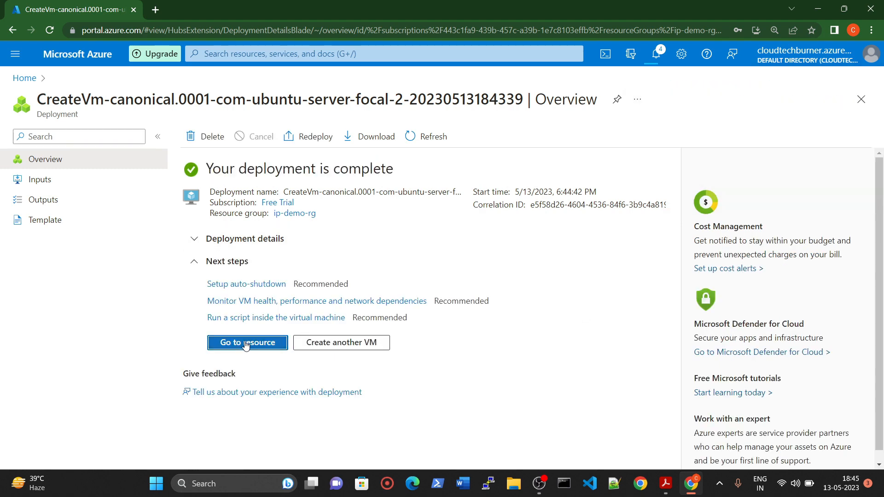
Return to the portal home and open ip-demo-vm from the list of virtual machines.
{"action": "left_click", "coordinate": [245, 343]}
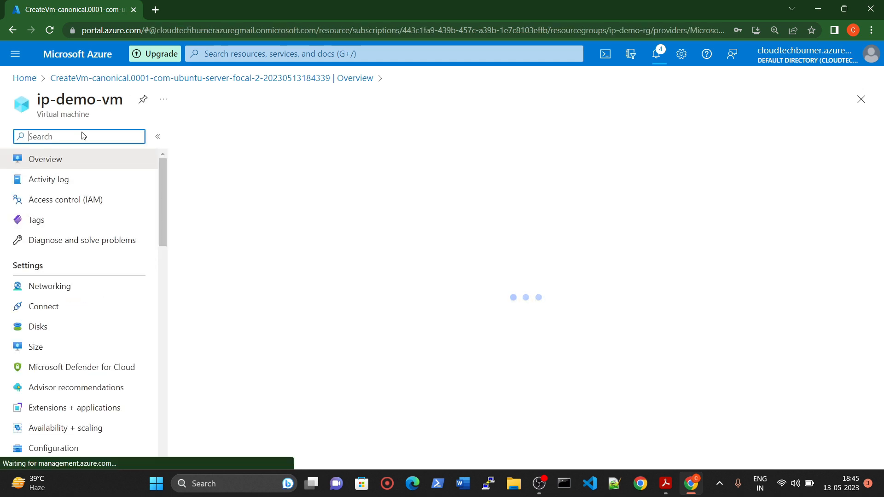
{"action": "left_click", "coordinate": [28, 81]}
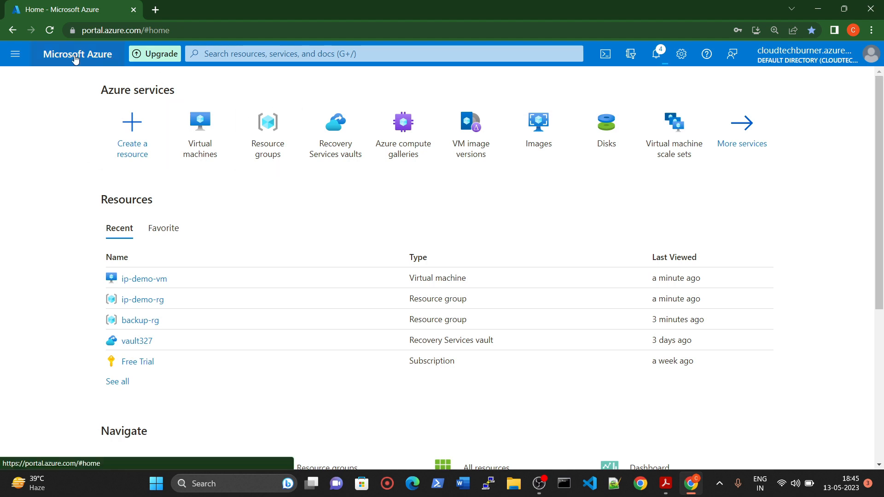
{"action": "left_click", "coordinate": [194, 132]}
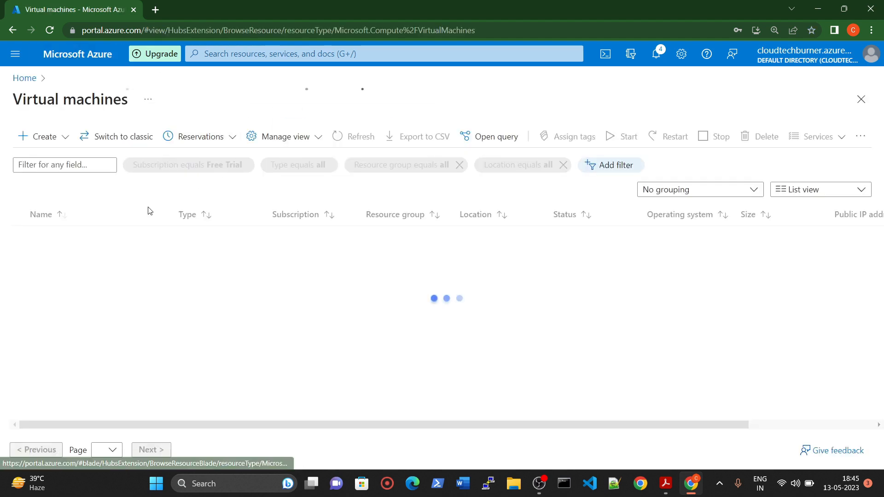
{"action": "left_click", "coordinate": [66, 237]}
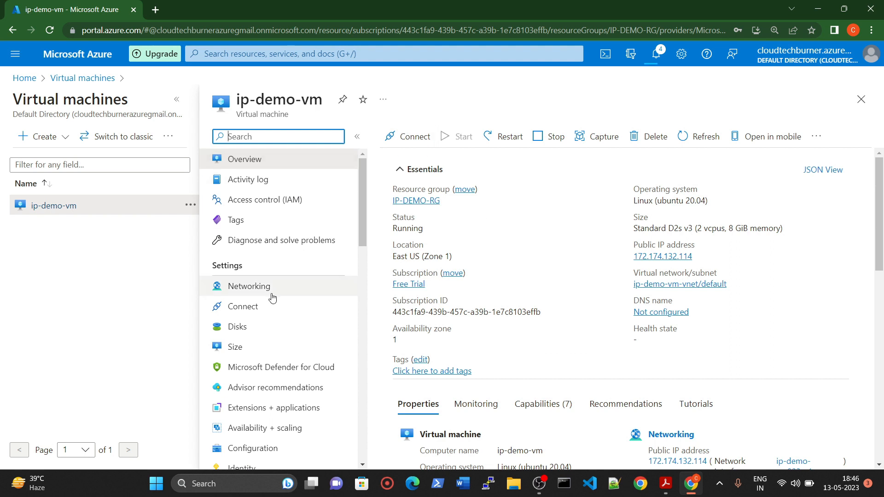
{"action": "key", "text": "ctrl"}
{"action": "key", "text": "ctrl"}
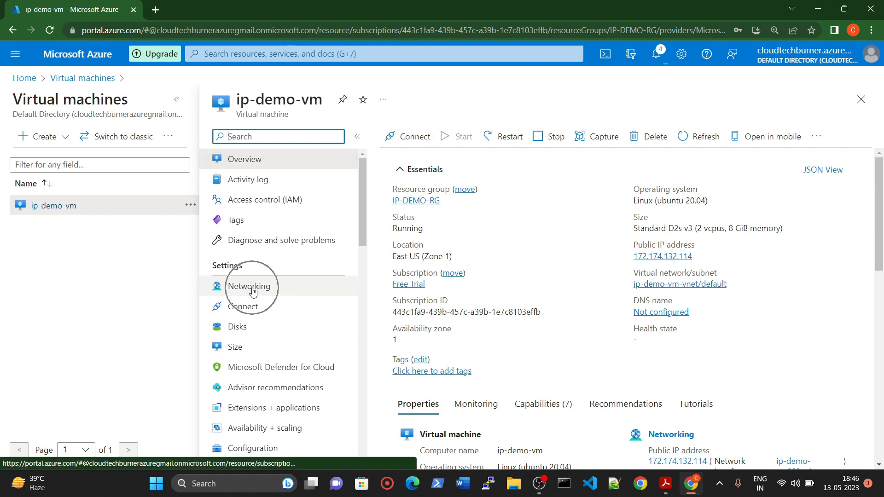
Open the IP configurations of the network interface attached to ip-demo-vm.
{"action": "left_click", "coordinate": [251, 288]}
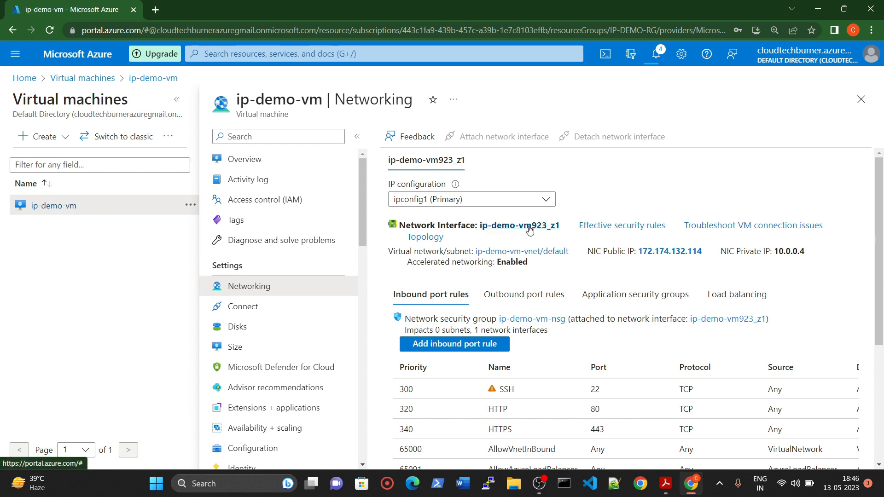
{"action": "left_click", "coordinate": [530, 230]}
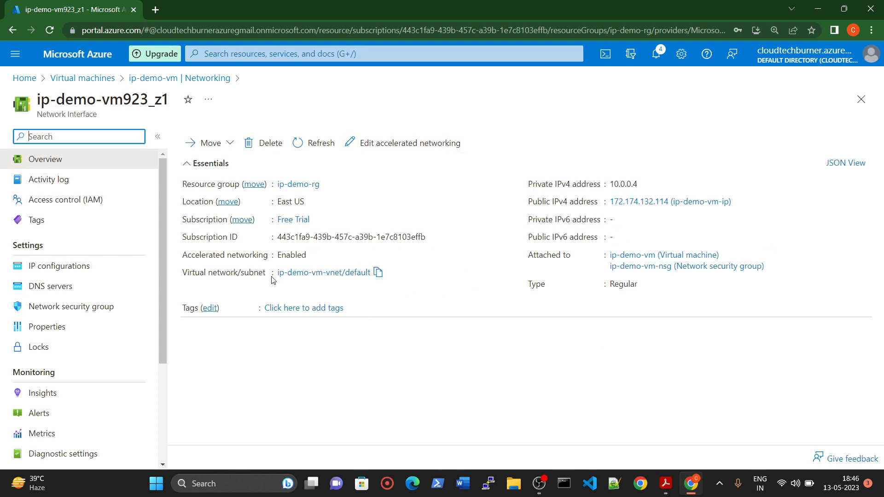
{"action": "left_click", "coordinate": [41, 271]}
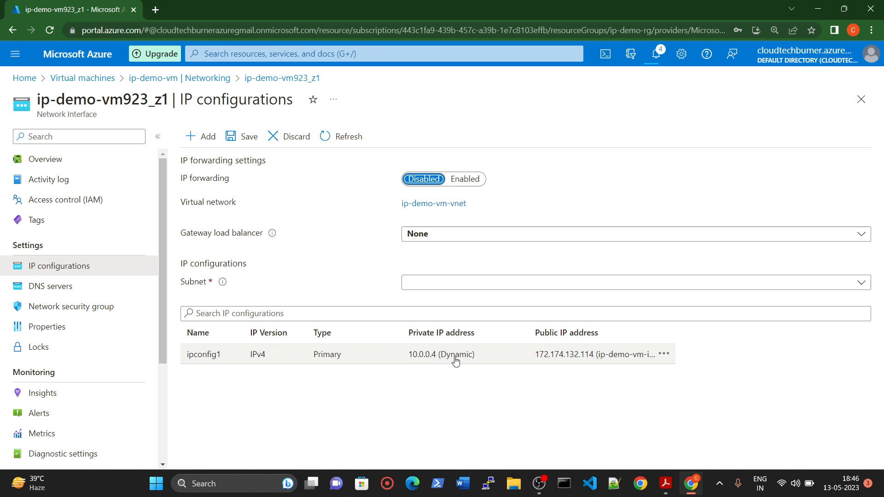
Set ipconfig1's private IP assignment to static with the address 10.0.0.8, save it, and check the save notification.
{"action": "left_click", "coordinate": [428, 360]}
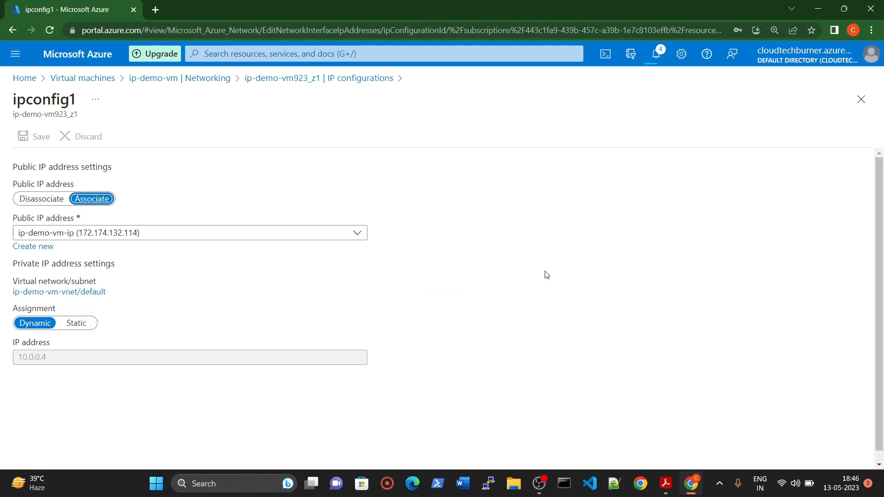
{"action": "scroll", "coordinate": [64, 217], "scroll_direction": "down", "scroll_amount": 1}
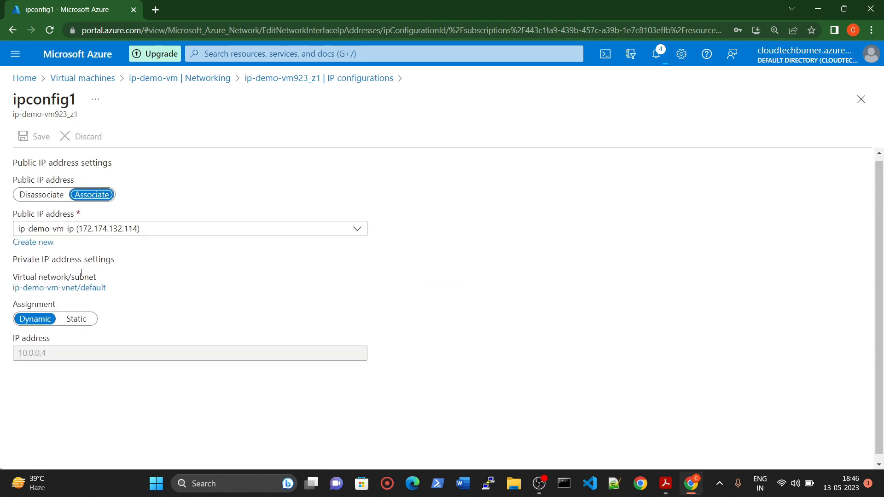
{"action": "scroll", "coordinate": [50, 276], "scroll_direction": "up", "scroll_amount": 1}
{"action": "left_click", "coordinate": [75, 324]}
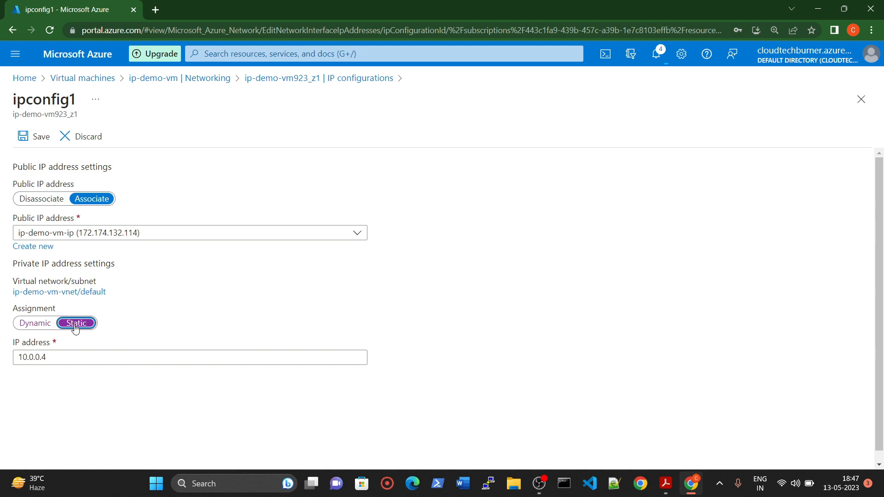
{"action": "left_click", "coordinate": [54, 357]}
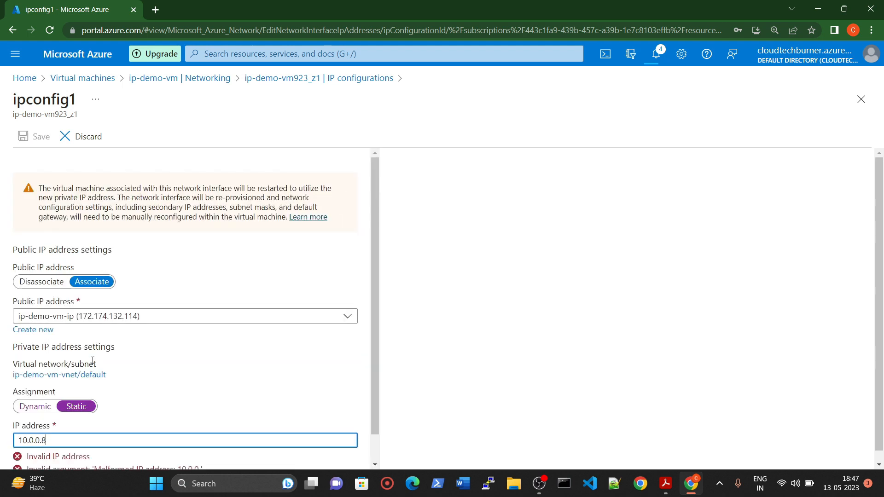
{"action": "type", "text": "8"}
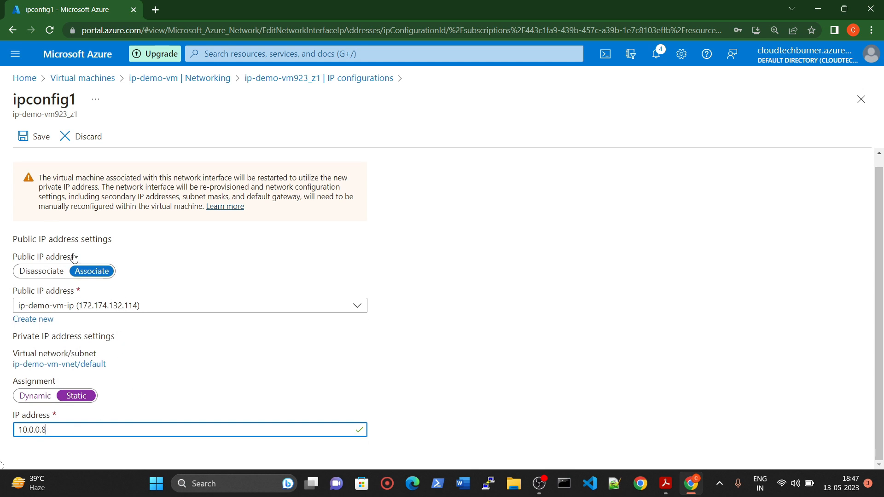
{"action": "left_click", "coordinate": [29, 137]}
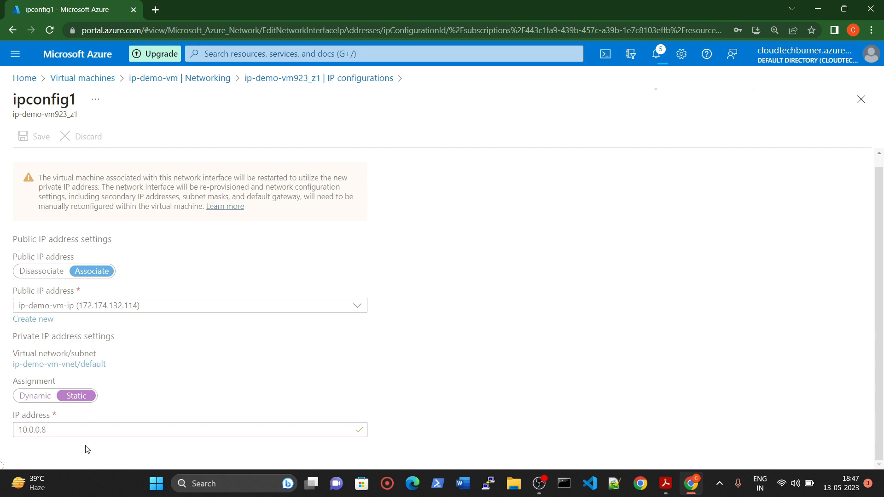
{"action": "left_click", "coordinate": [656, 54]}
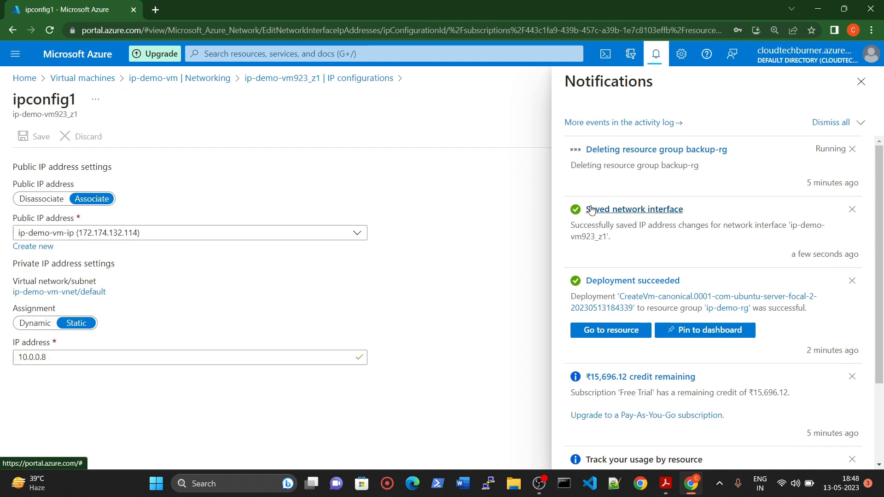
{"action": "left_click_drag", "start_coordinate": [586, 217], "coordinate": [695, 210]}
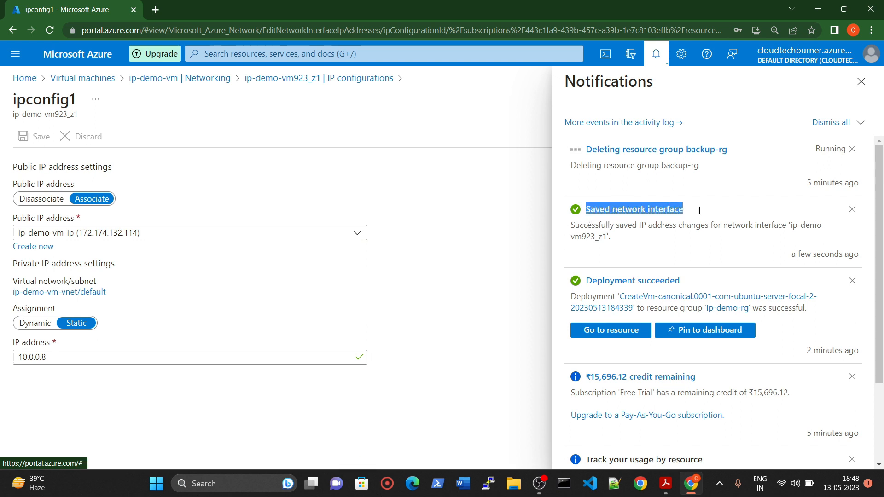
Return to the virtual machines list, review the ip-demo-vm entry across its columns, and open that machine.
{"action": "left_click", "coordinate": [91, 83]}
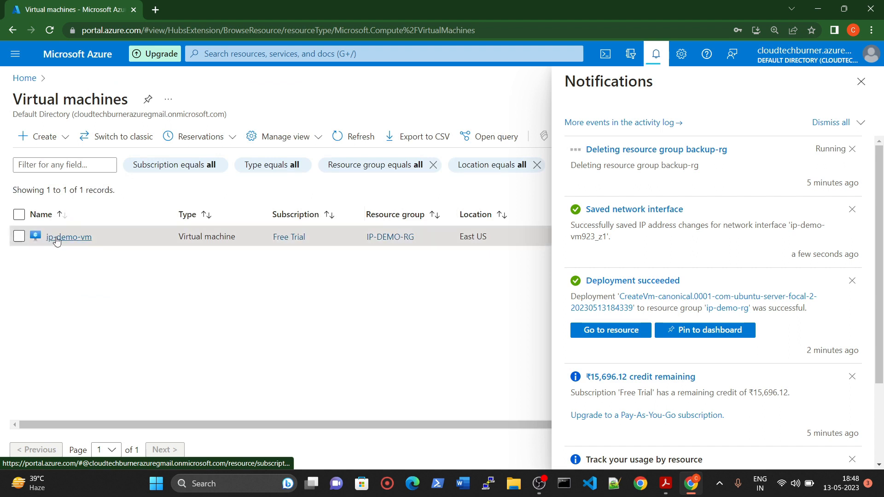
{"action": "left_click", "coordinate": [855, 83]}
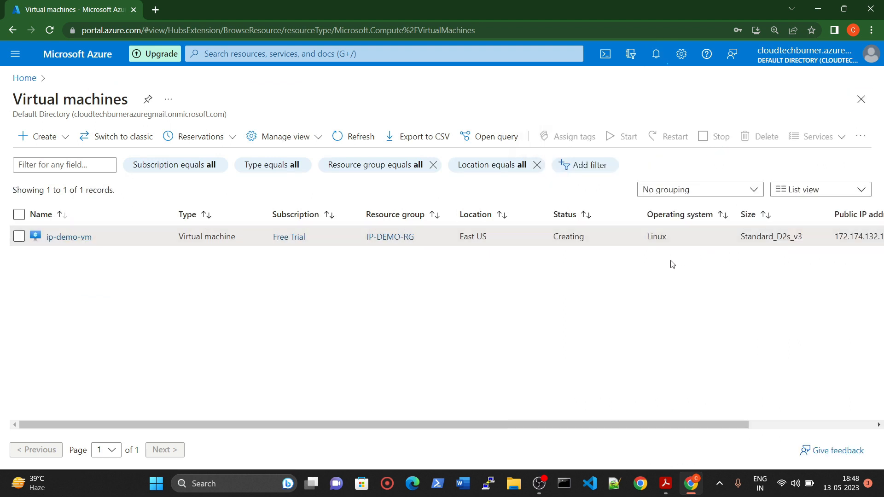
{"action": "left_click_drag", "start_coordinate": [274, 421], "coordinate": [418, 444]}
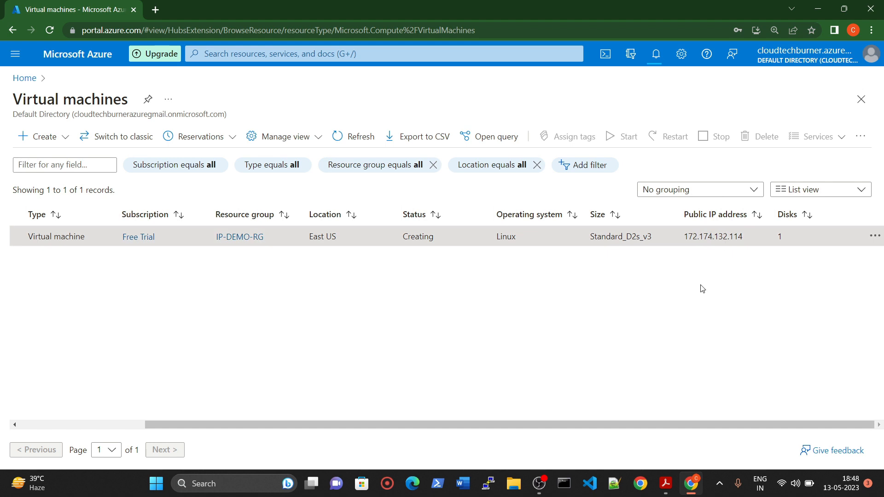
{"action": "left_click_drag", "start_coordinate": [390, 424], "coordinate": [108, 389]}
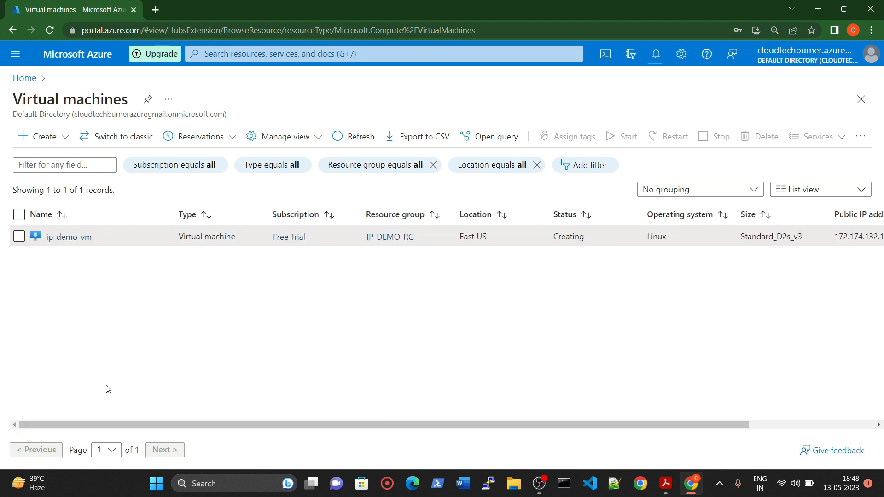
{"action": "left_click", "coordinate": [64, 238]}
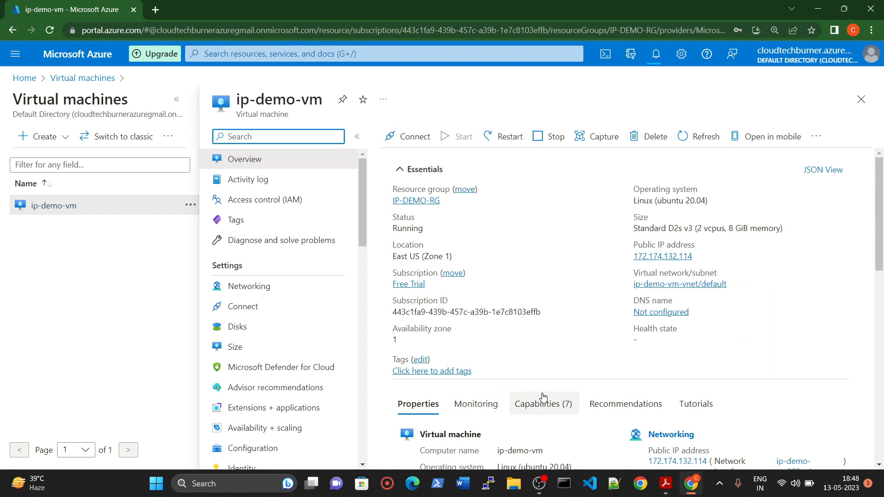
Open the IP configurations of the VM's attached network interface and check ipconfig1's private and public IP addresses.
{"action": "left_click", "coordinate": [243, 288]}
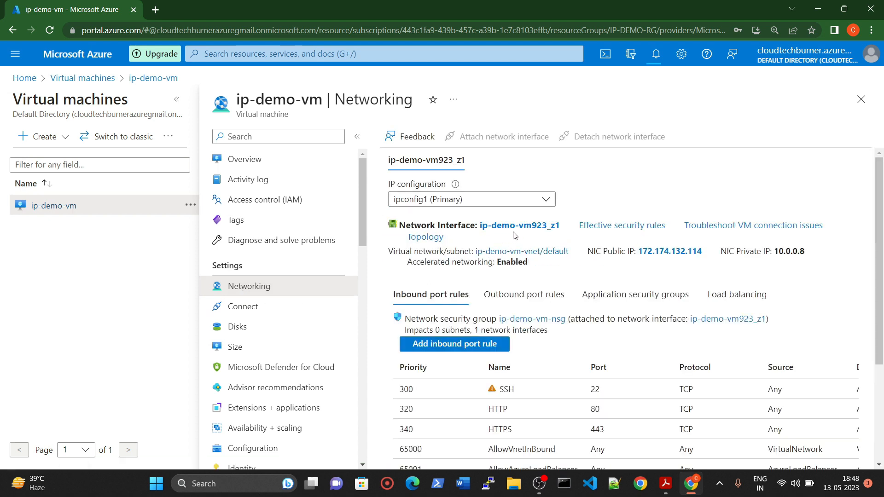
{"action": "left_click", "coordinate": [498, 226]}
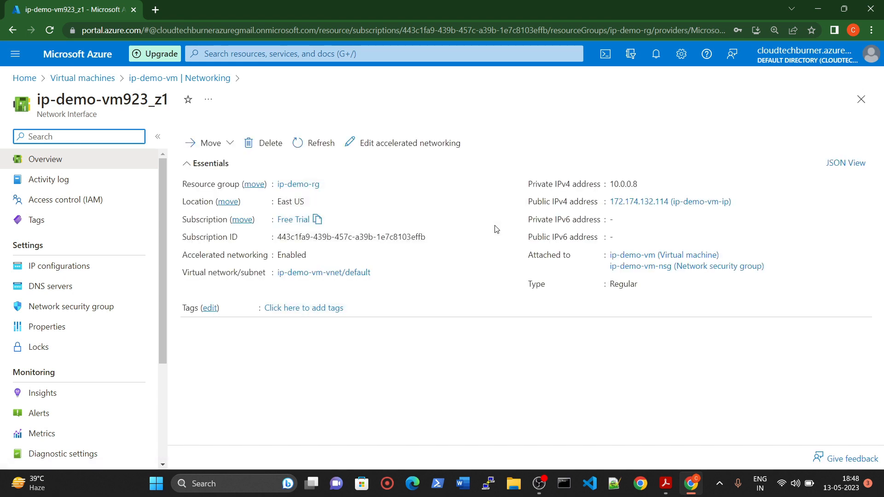
{"action": "left_click", "coordinate": [62, 269]}
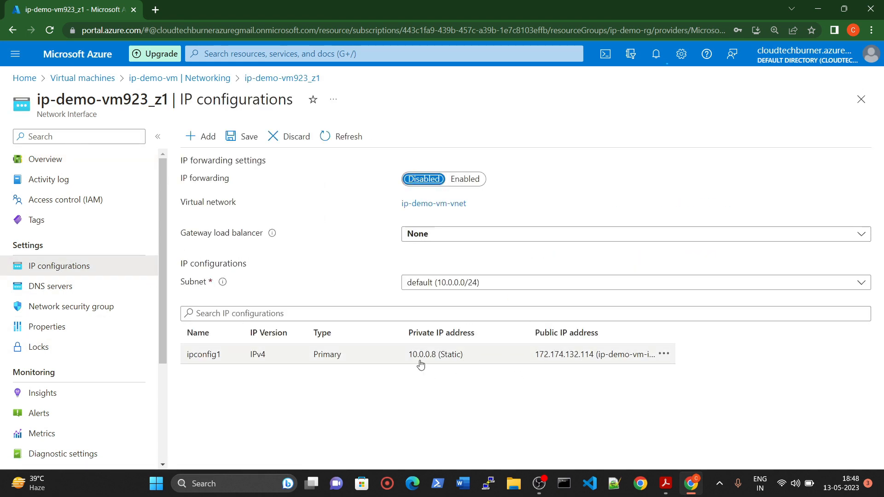
{"action": "left_click_drag", "start_coordinate": [409, 364], "coordinate": [464, 367]}
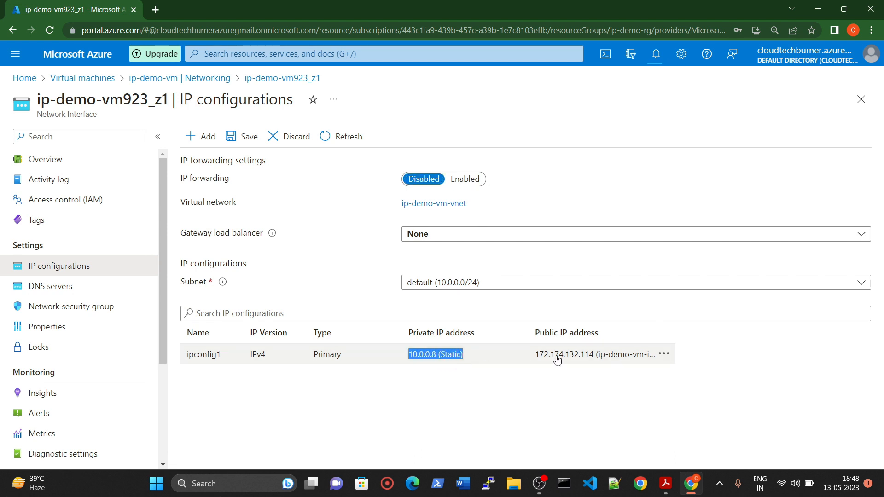
{"action": "left_click_drag", "start_coordinate": [535, 362], "coordinate": [662, 379]}
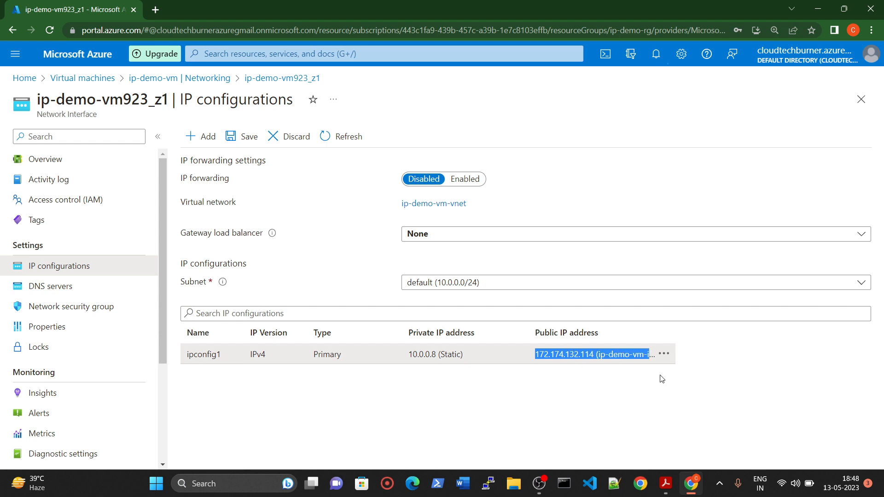
{"action": "left_click_drag", "start_coordinate": [466, 362], "coordinate": [400, 364]}
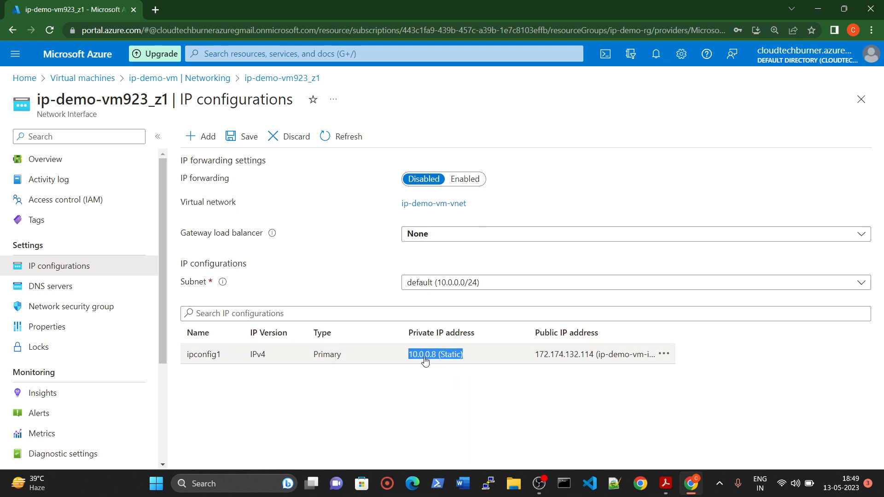
Switch ipconfig1's private IP assignment to dynamic and save the network interface.
{"action": "left_click", "coordinate": [188, 363]}
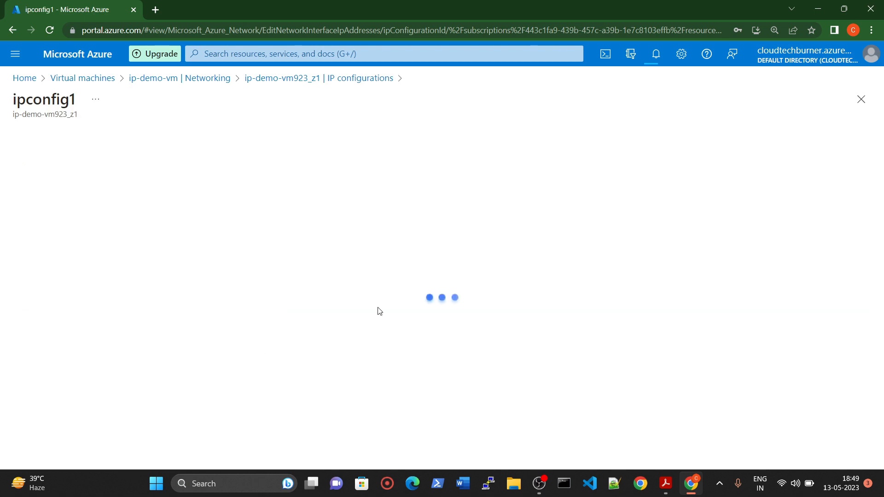
{"action": "left_click", "coordinate": [36, 323]}
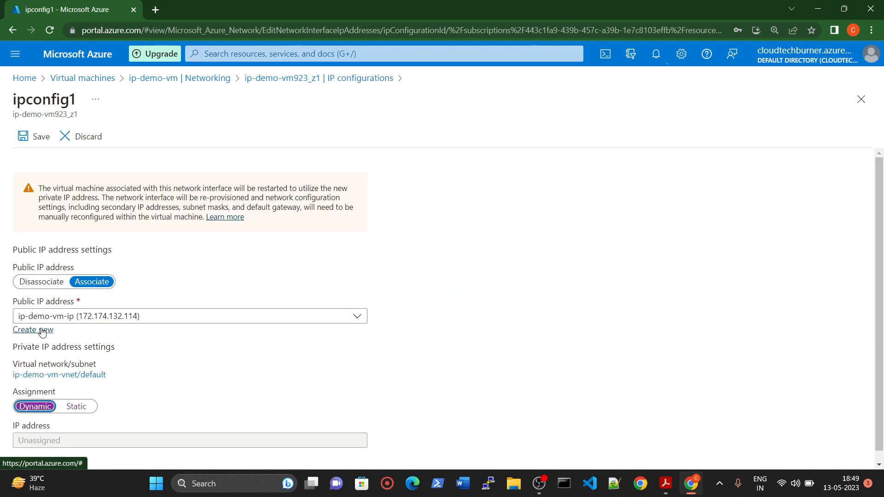
{"action": "left_click", "coordinate": [36, 137]}
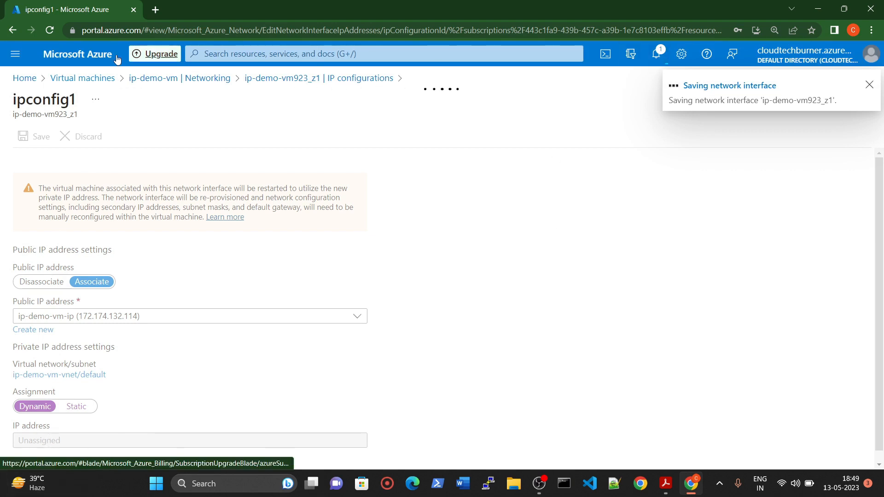
Leave the IP configuration for the portal home and open the ip-demo-rg resource group.
{"action": "left_click", "coordinate": [69, 54]}
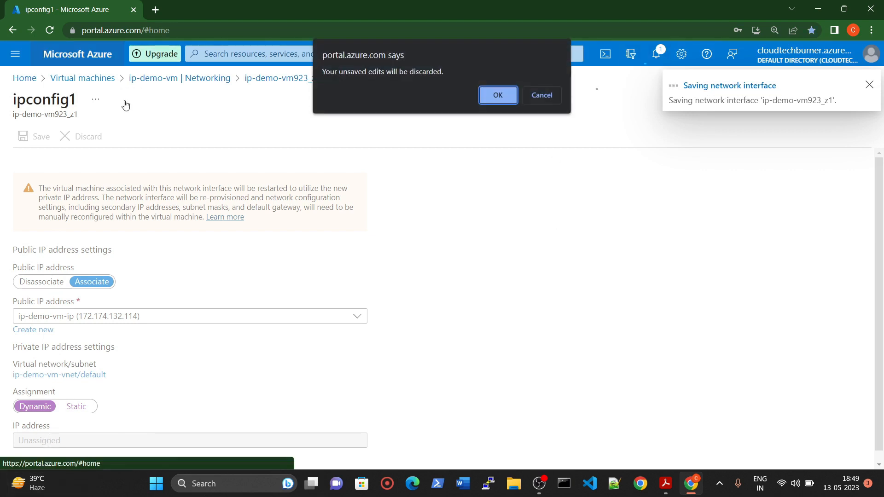
{"action": "left_click", "coordinate": [506, 97]}
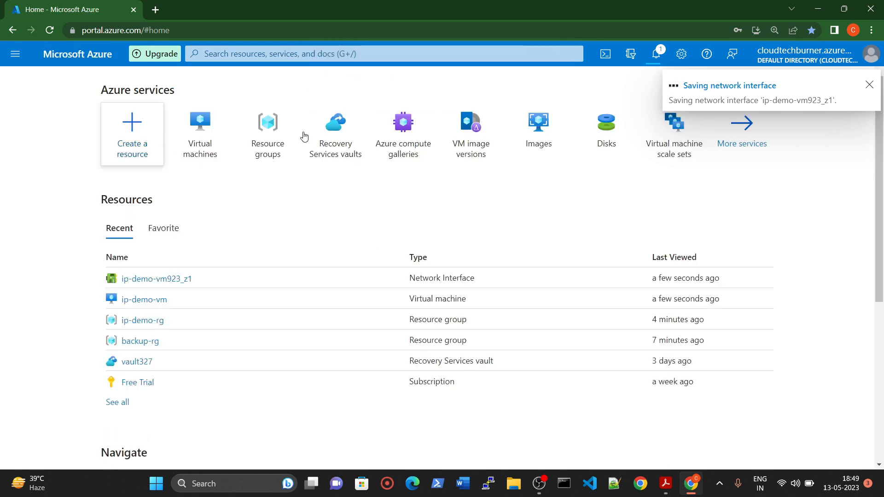
{"action": "left_click", "coordinate": [288, 132]}
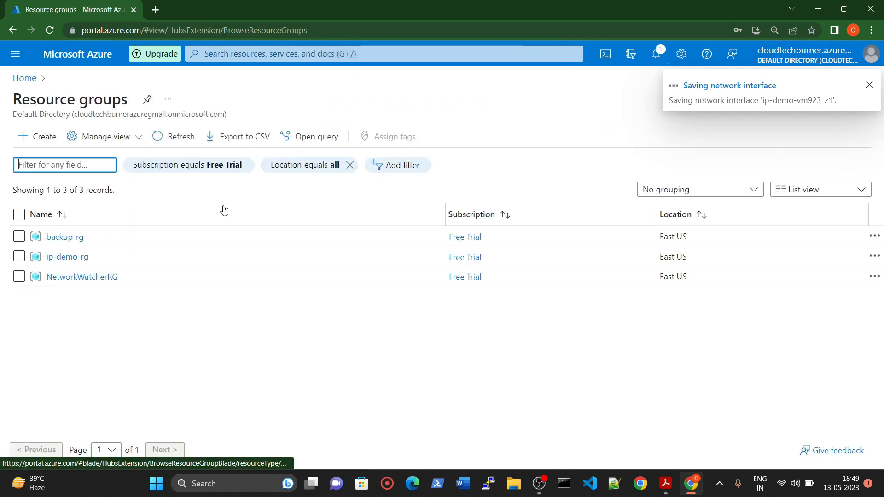
{"action": "left_click", "coordinate": [61, 255]}
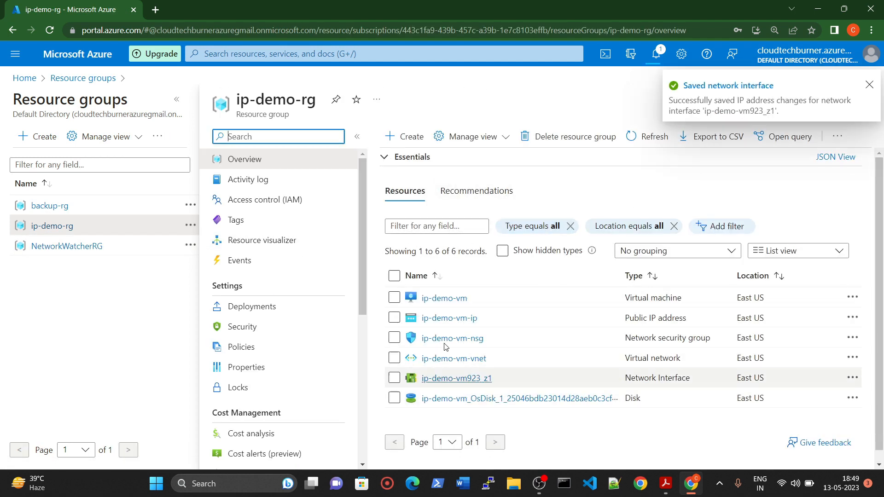
Delete the ip-demo-rg resource group with force delete applied to its virtual machines, entering ip-demo-rg as confirmation.
{"action": "left_click", "coordinate": [571, 136]}
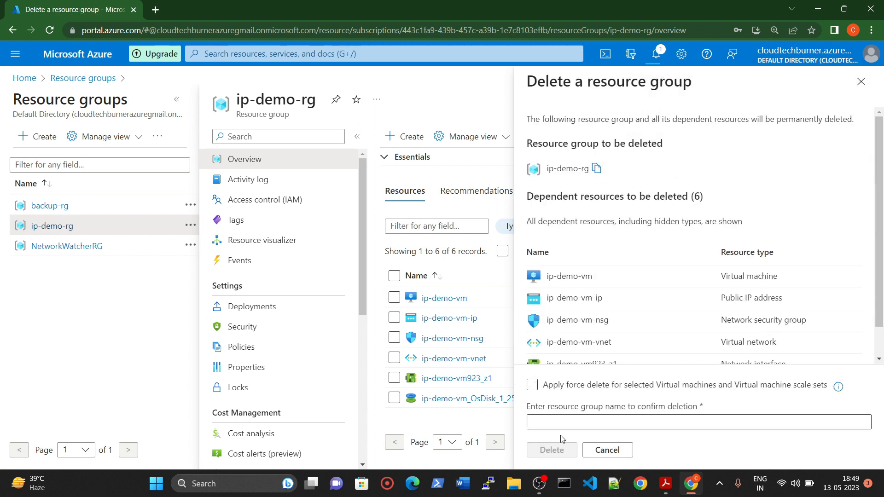
{"action": "left_click", "coordinate": [532, 385]}
{"action": "left_click", "coordinate": [546, 423]}
{"action": "type", "text": "ip-demo-rg"}
{"action": "left_click", "coordinate": [560, 458]}
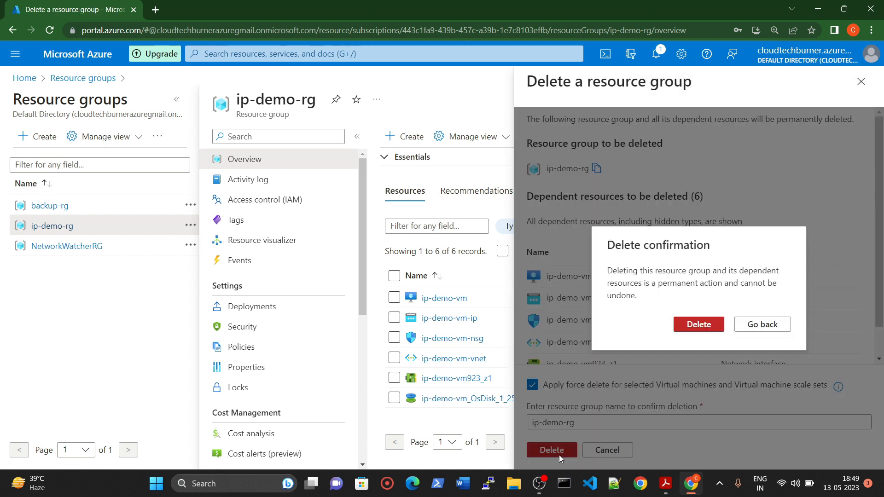
{"action": "left_click", "coordinate": [709, 326]}
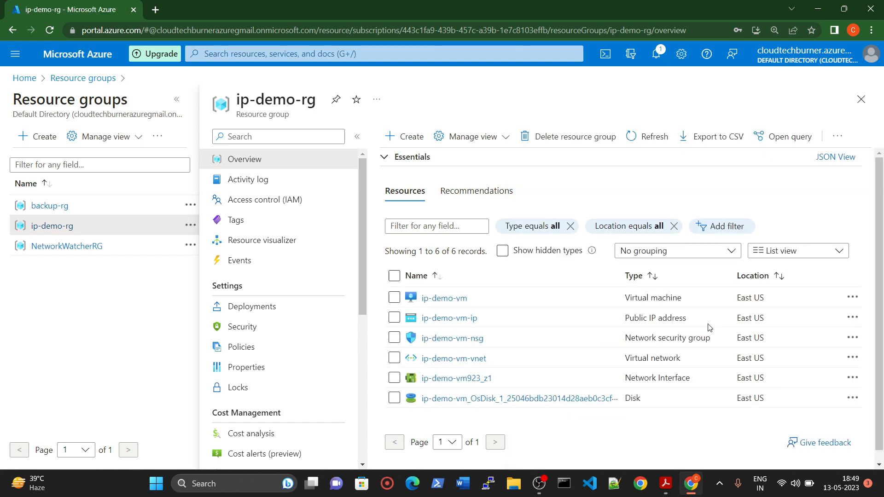